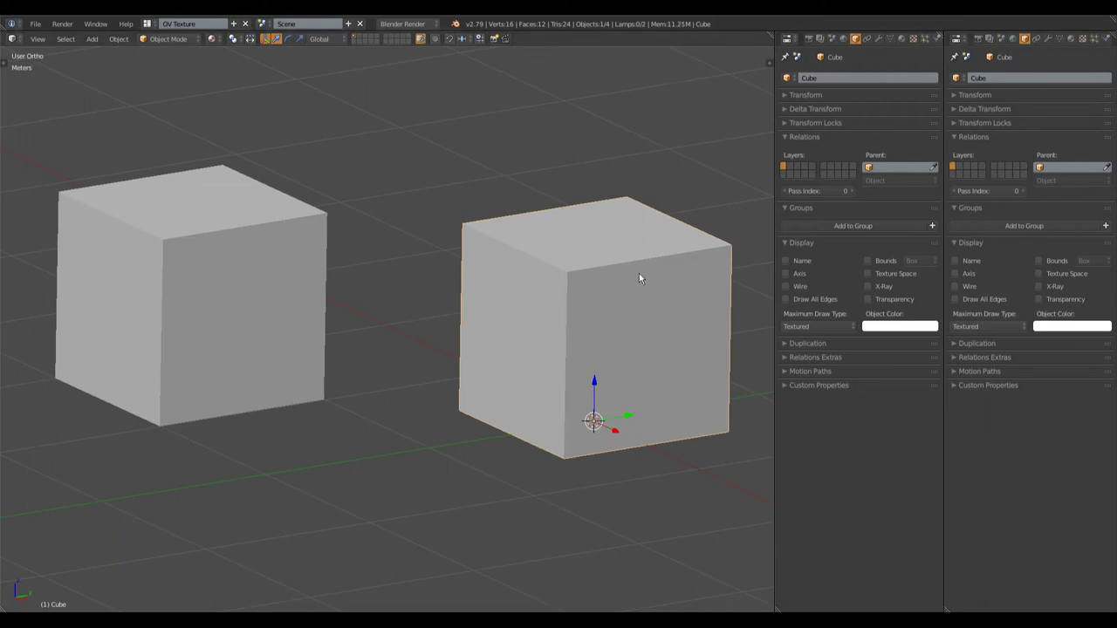
# - Create a new material for the right cube named 'phong' and keep it with a fake user
pyautogui.click(902, 39)
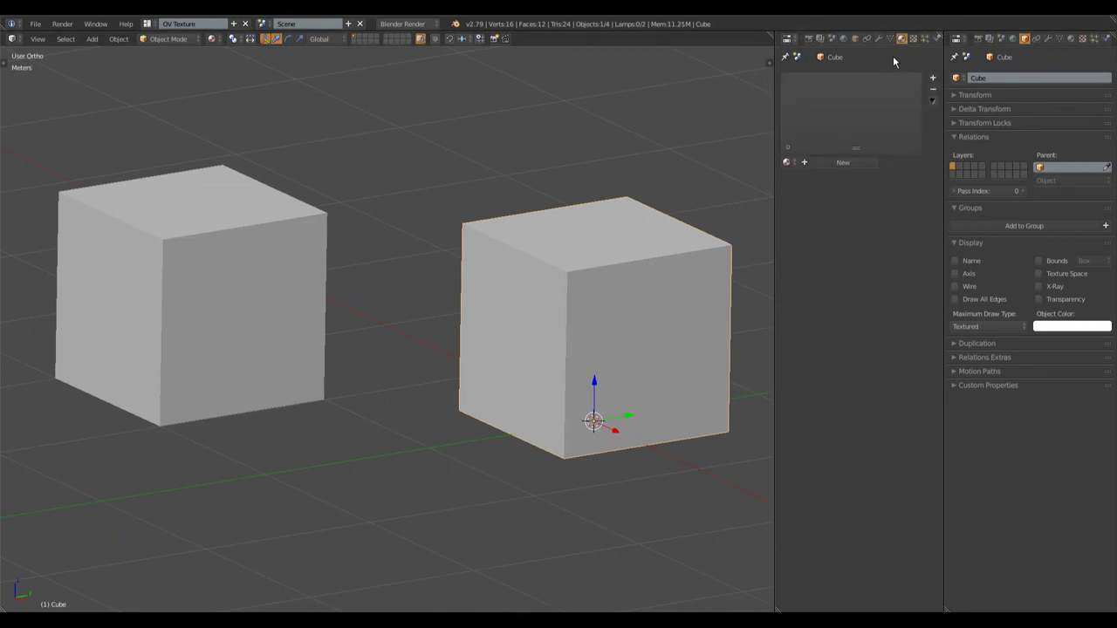
pyautogui.click(839, 163)
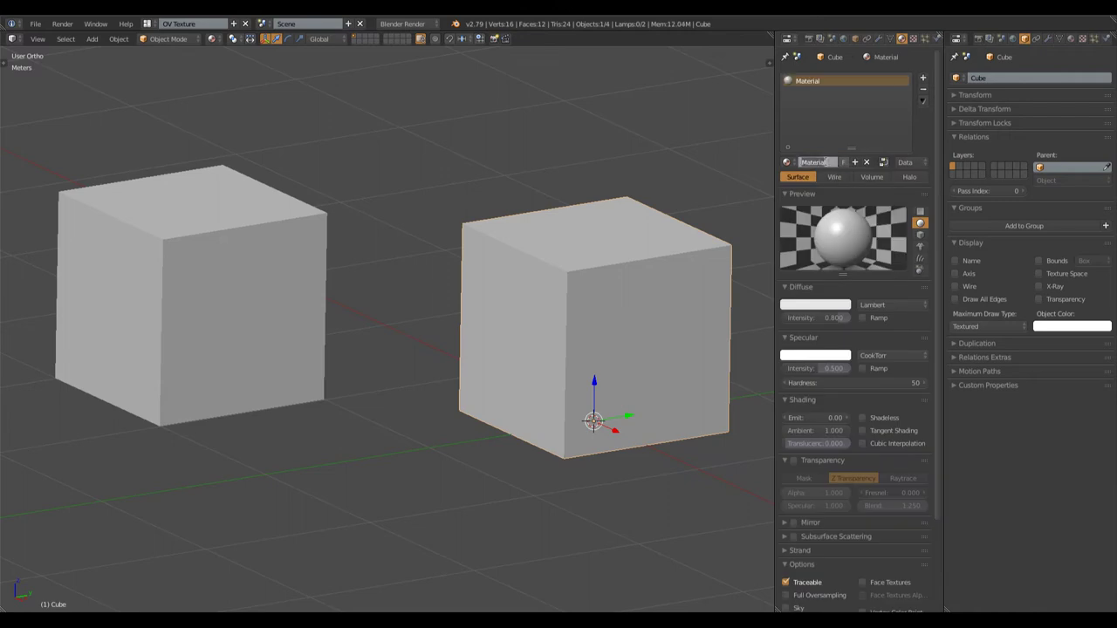
pyautogui.write('phong')
pyautogui.press('Return')
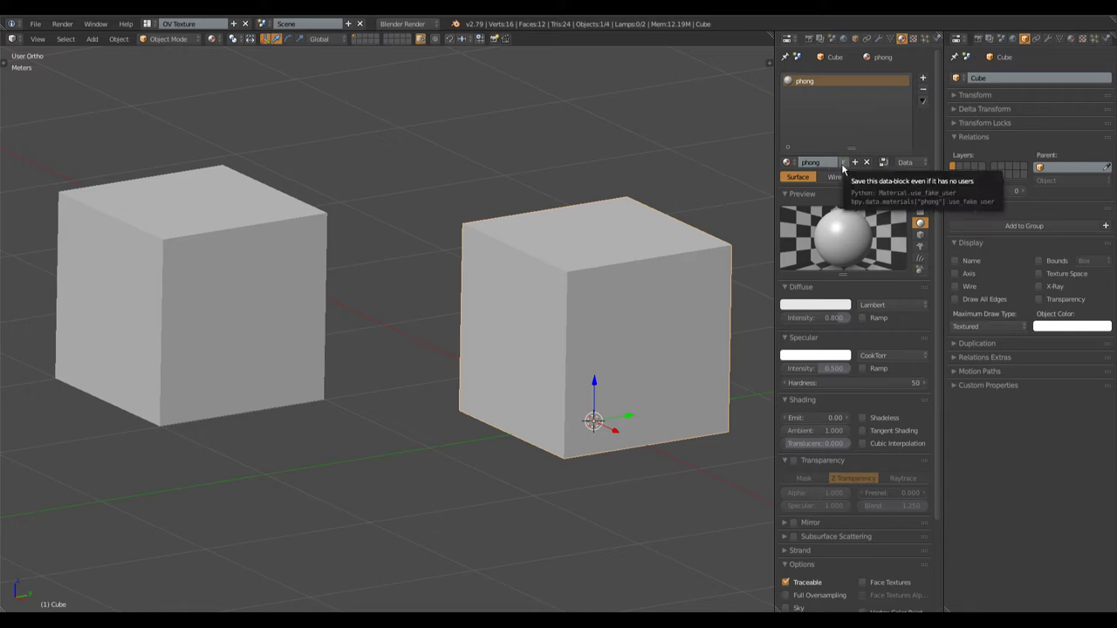
pyautogui.click(843, 164)
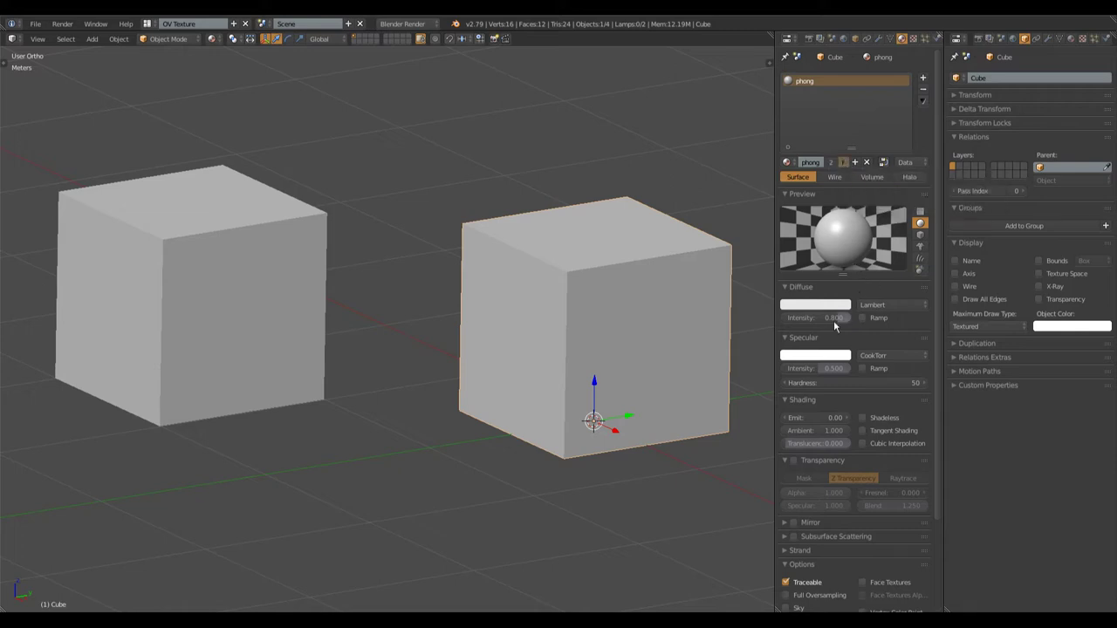
# - Set the phong material's diffuse intensity to 1.000 and its specular shader to Phong
pyautogui.moveTo(834, 318); pyautogui.dragTo(848, 323)
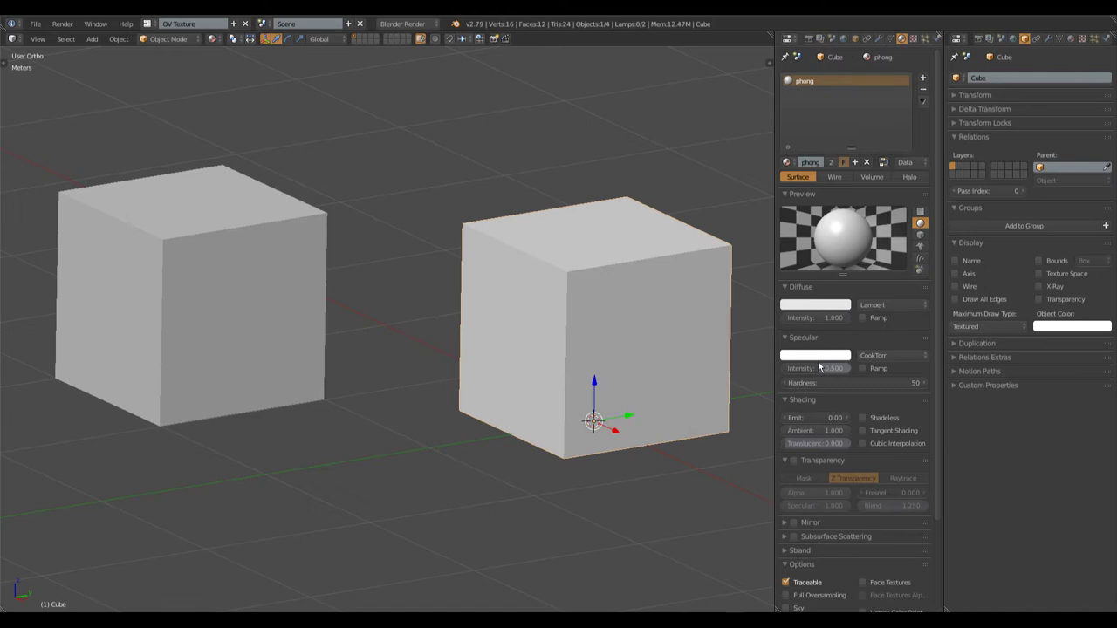
pyautogui.click(886, 355)
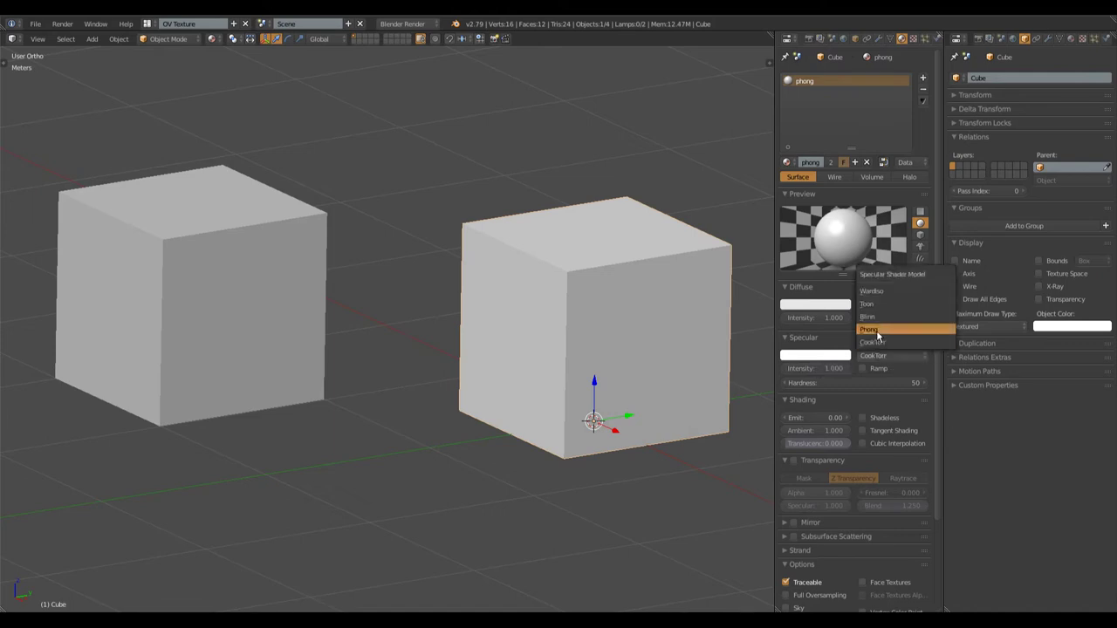
pyautogui.click(876, 330)
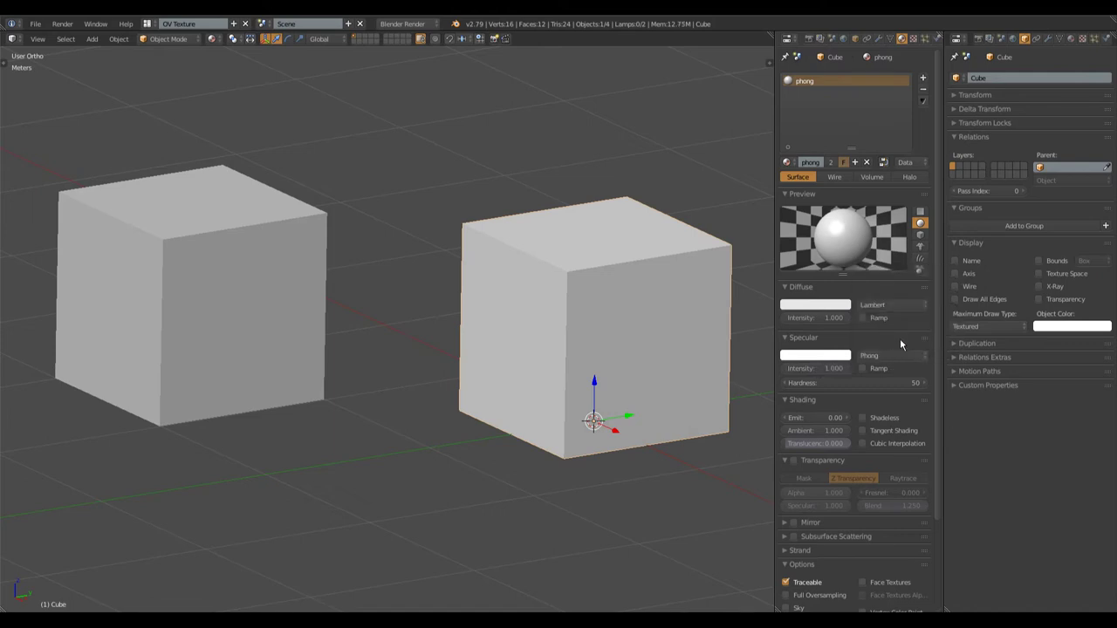
# - Add a new texture to the phong material and name it 'normal'
pyautogui.click(1082, 40)
pyautogui.click(1009, 165)
pyautogui.click(1009, 165)
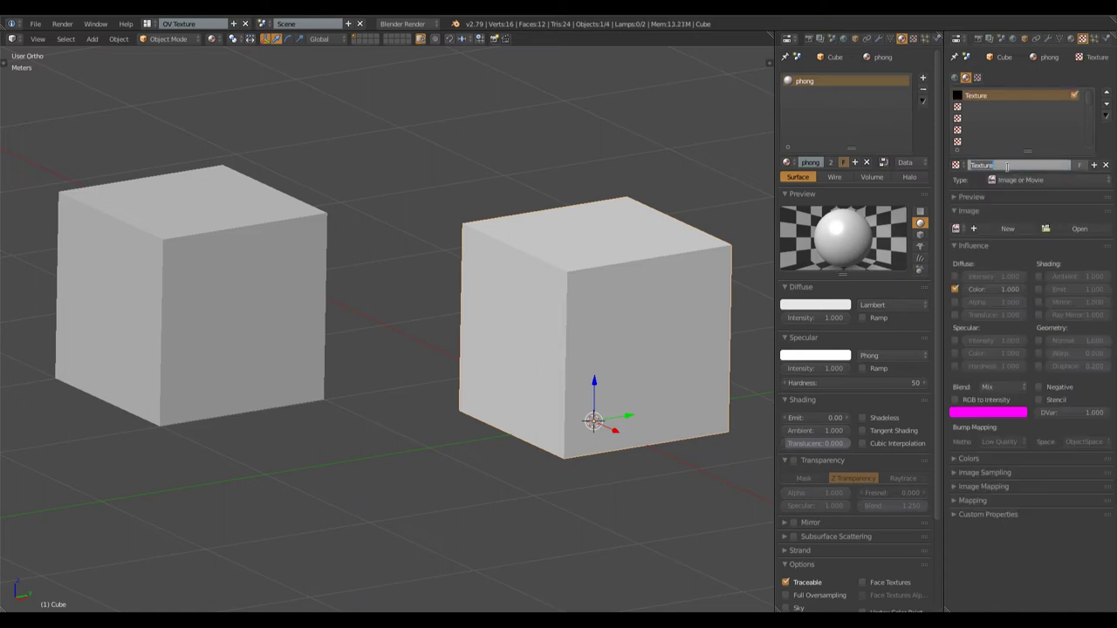
pyautogui.write('normal')
pyautogui.press('Return')
# - Load Greys/normal.png into the normal texture and turn off its diffuse colour influence
pyautogui.click(1069, 230)
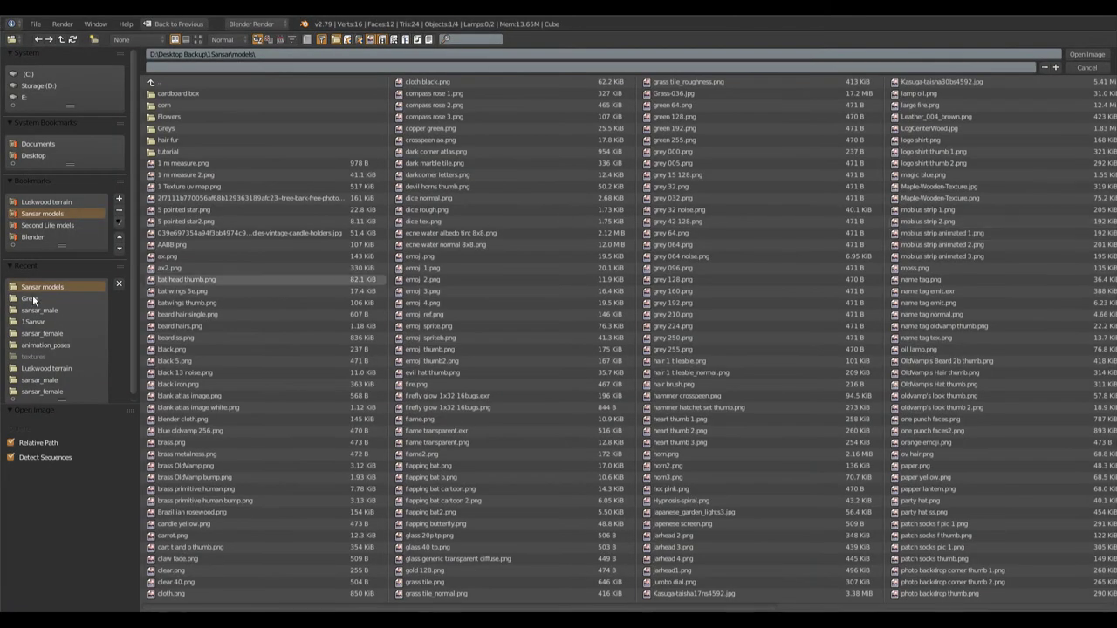
pyautogui.click(32, 300)
pyautogui.click(172, 234)
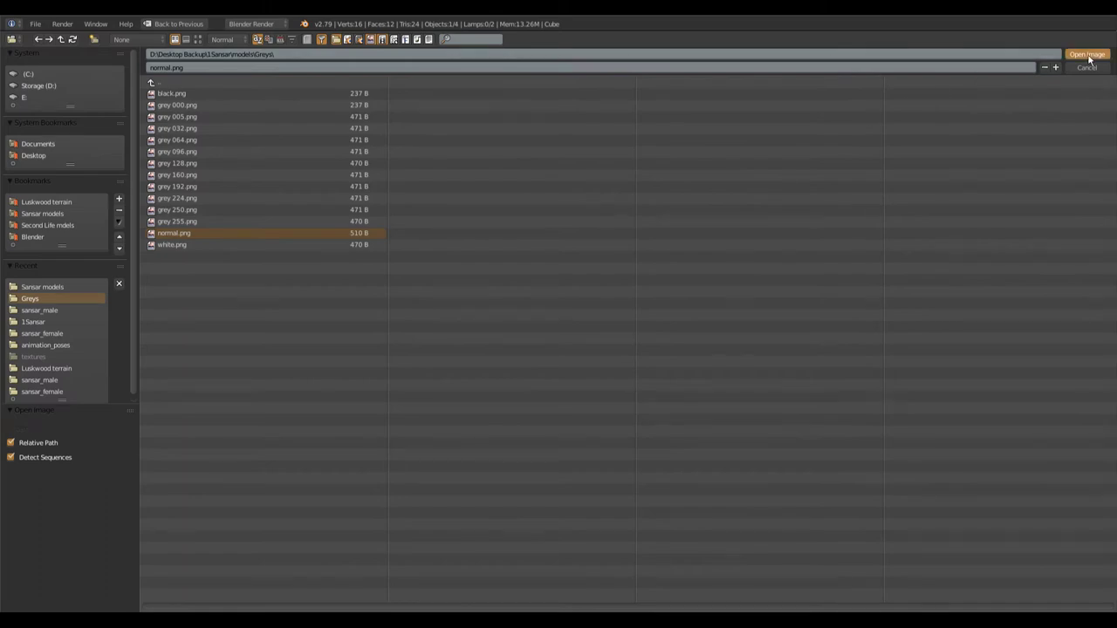
pyautogui.click(1087, 55)
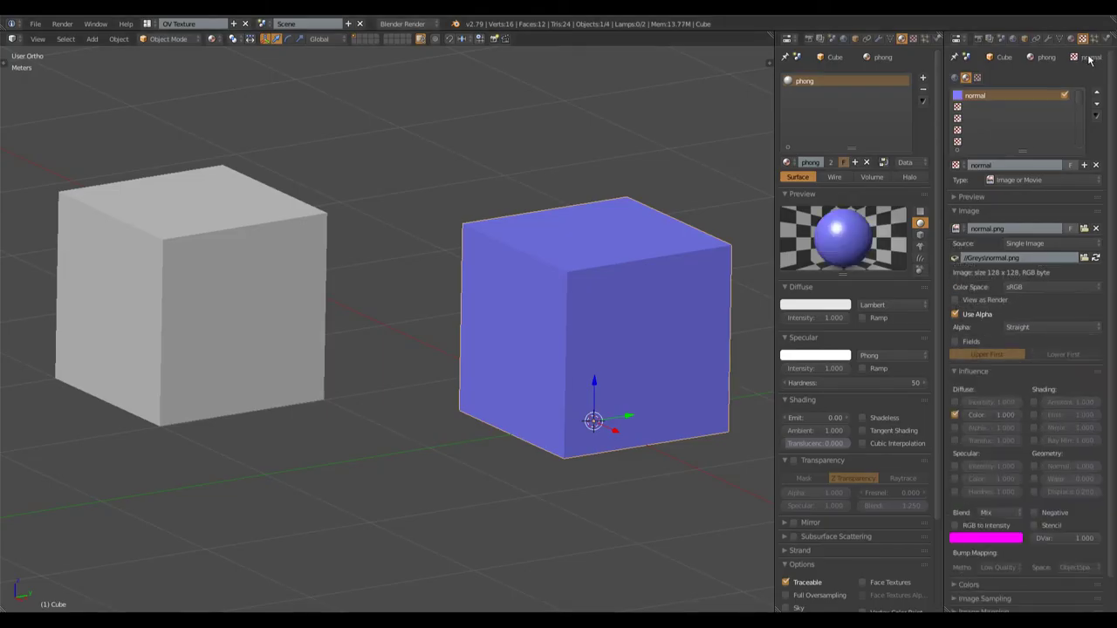
pyautogui.click(955, 412)
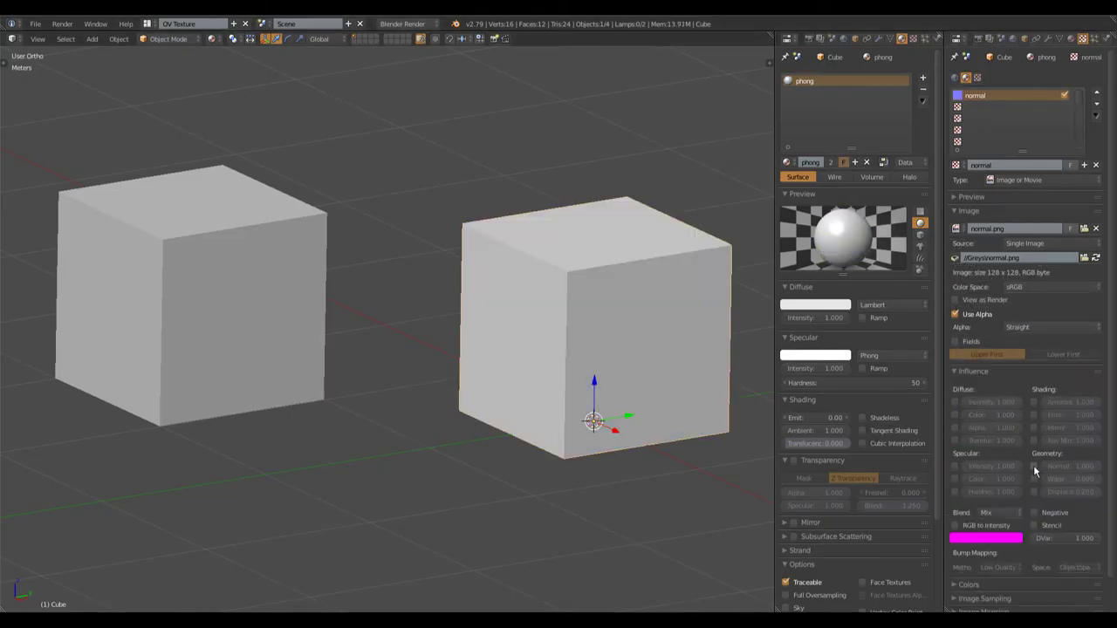
pyautogui.click(965, 108)
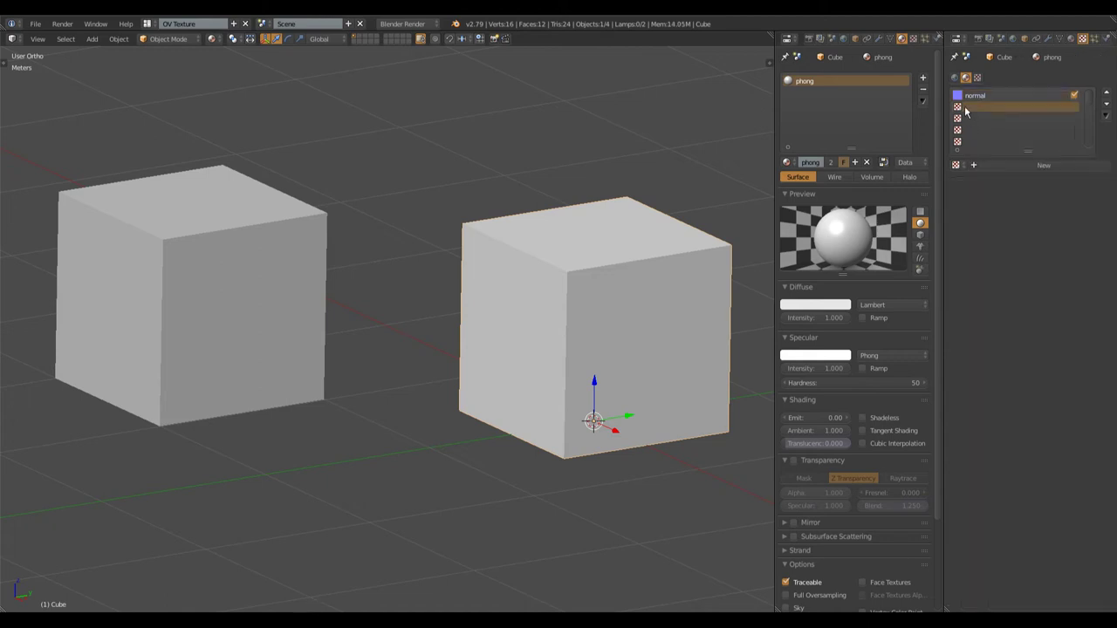
# - Add a second texture in the next slot named 'roughness'
pyautogui.click(1042, 165)
pyautogui.click(1040, 165)
pyautogui.write('mu')
pyautogui.write('ss')
pyautogui.press('Return')
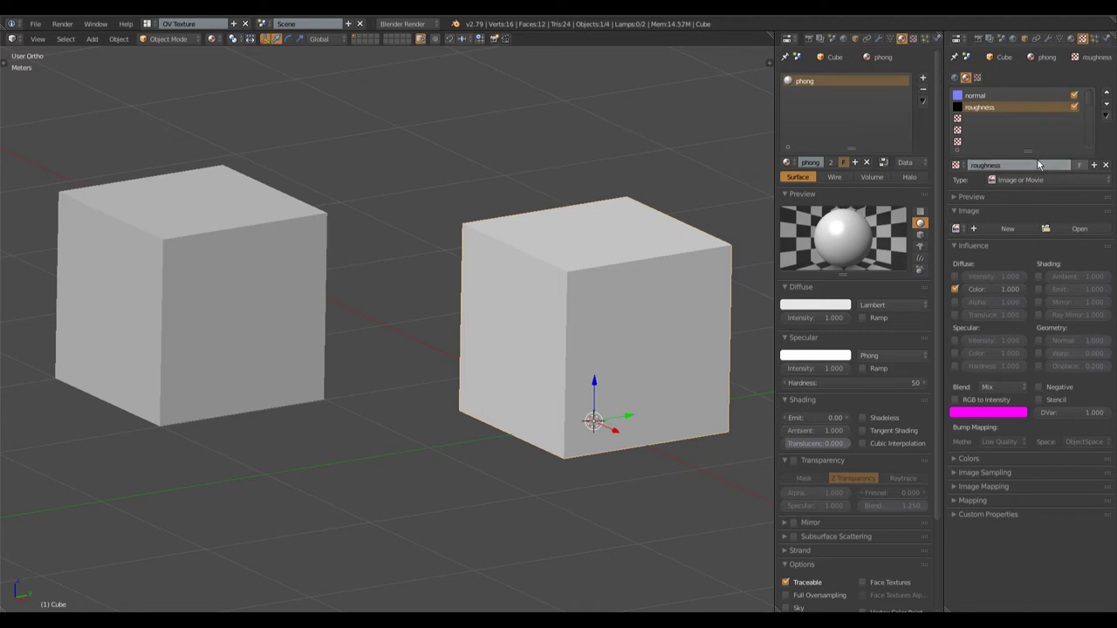
# - Load Greys/white.png into roughness, influencing specular colour instead of diffuse colour
pyautogui.click(1080, 229)
pyautogui.click(35, 287)
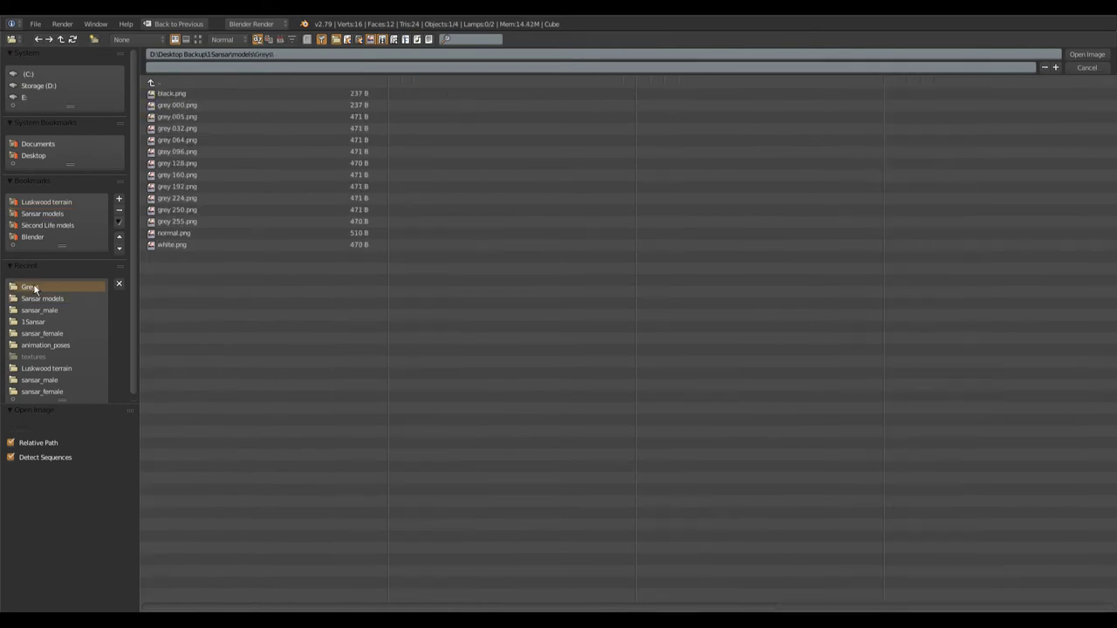
pyautogui.click(171, 246)
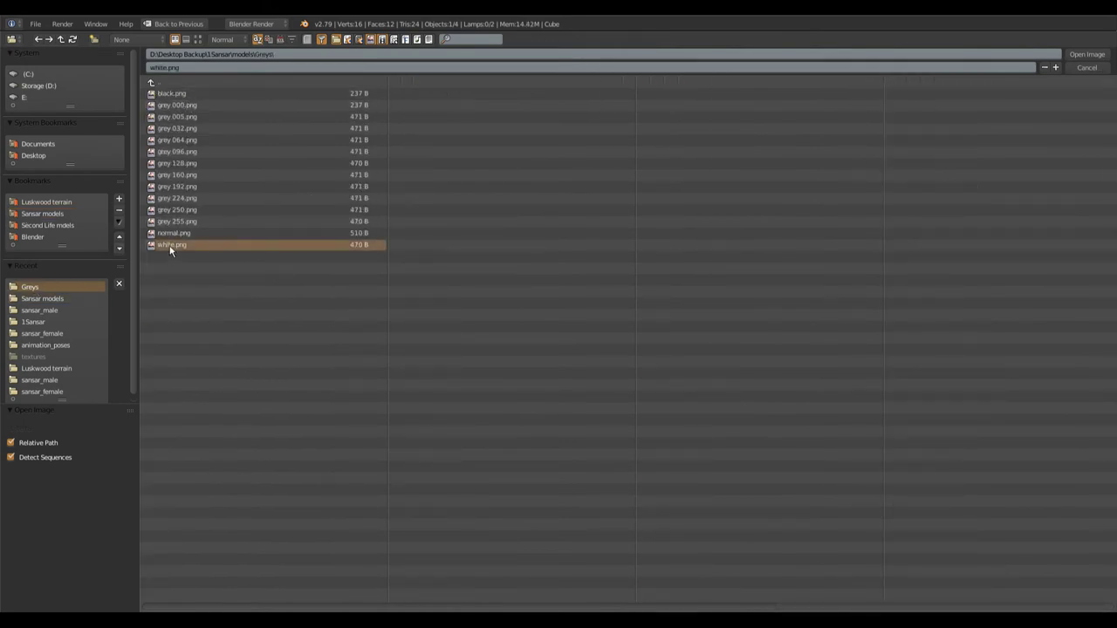
pyautogui.click(1087, 54)
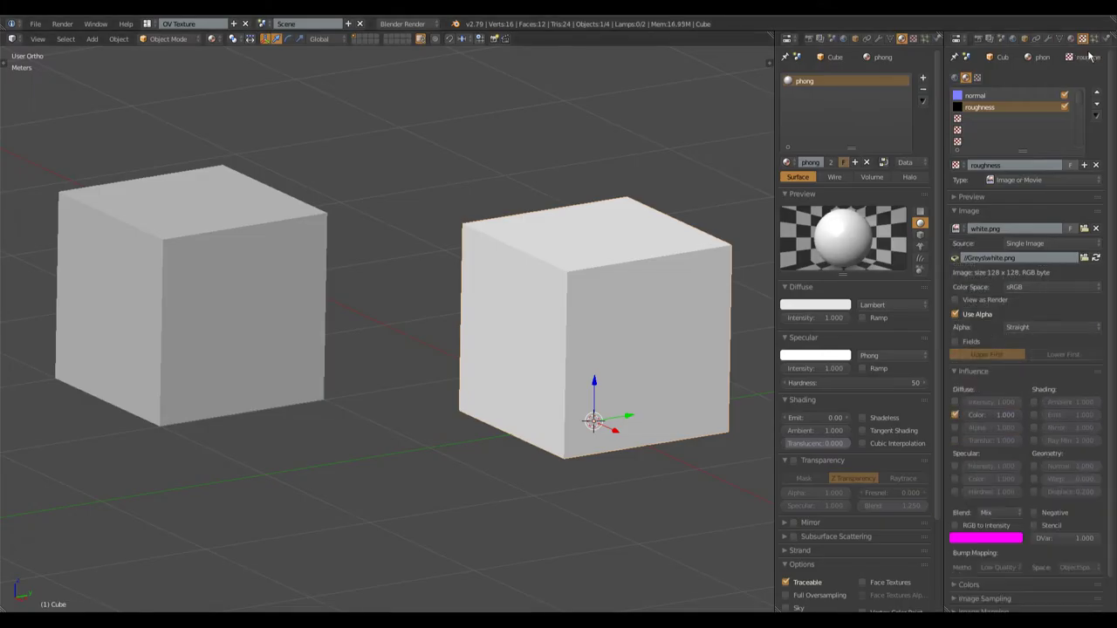
pyautogui.click(955, 415)
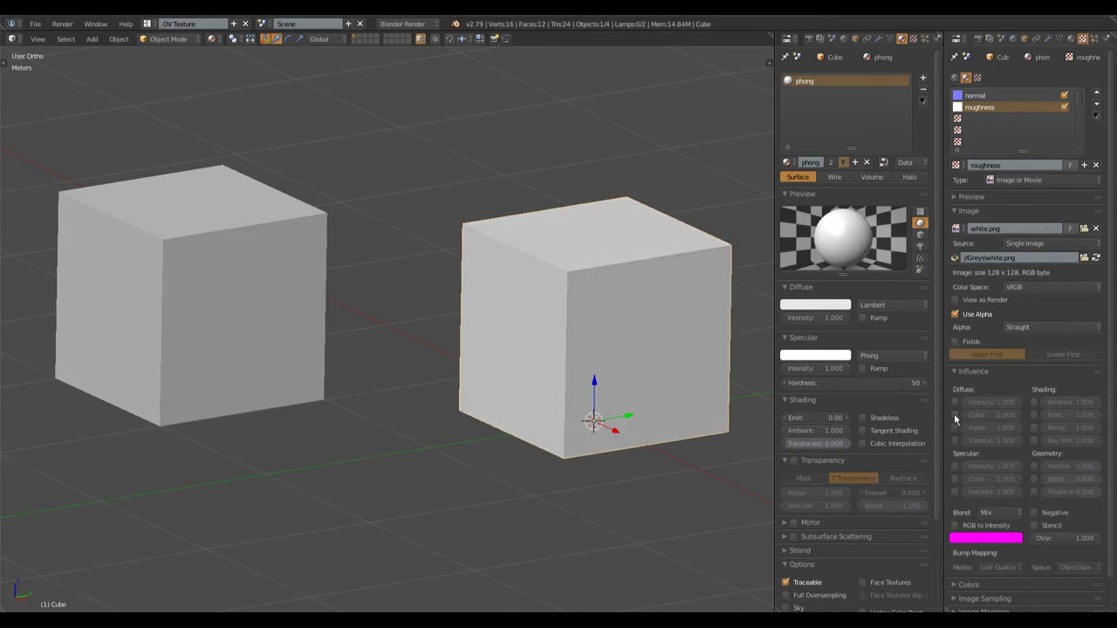
pyautogui.click(955, 480)
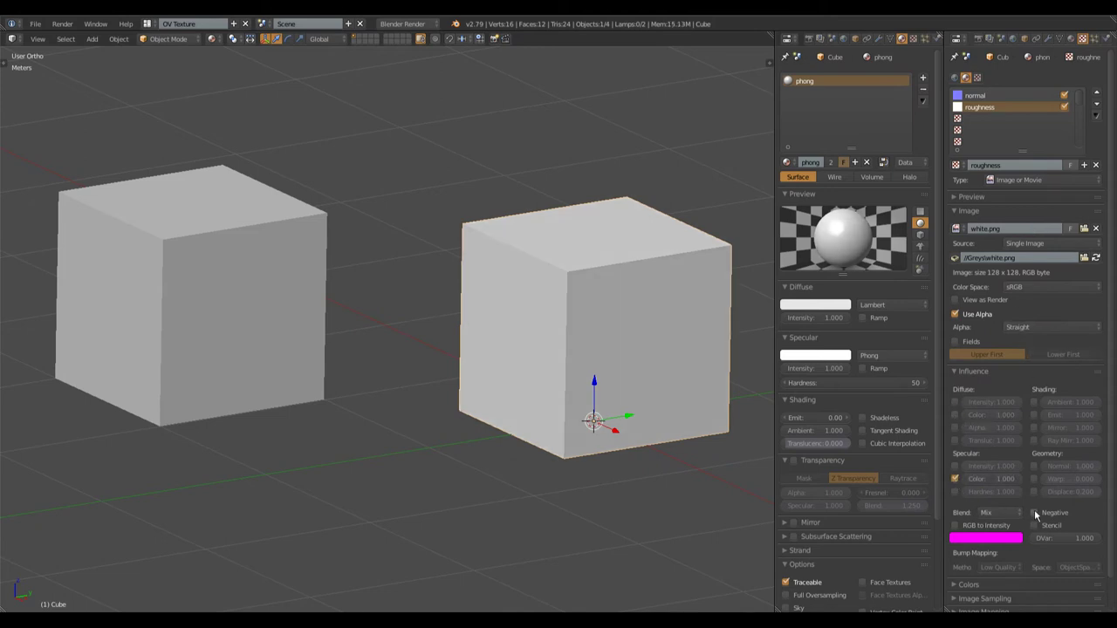
pyautogui.click(967, 119)
# - Add a third texture in the next slot named 'metalness'
pyautogui.click(1044, 165)
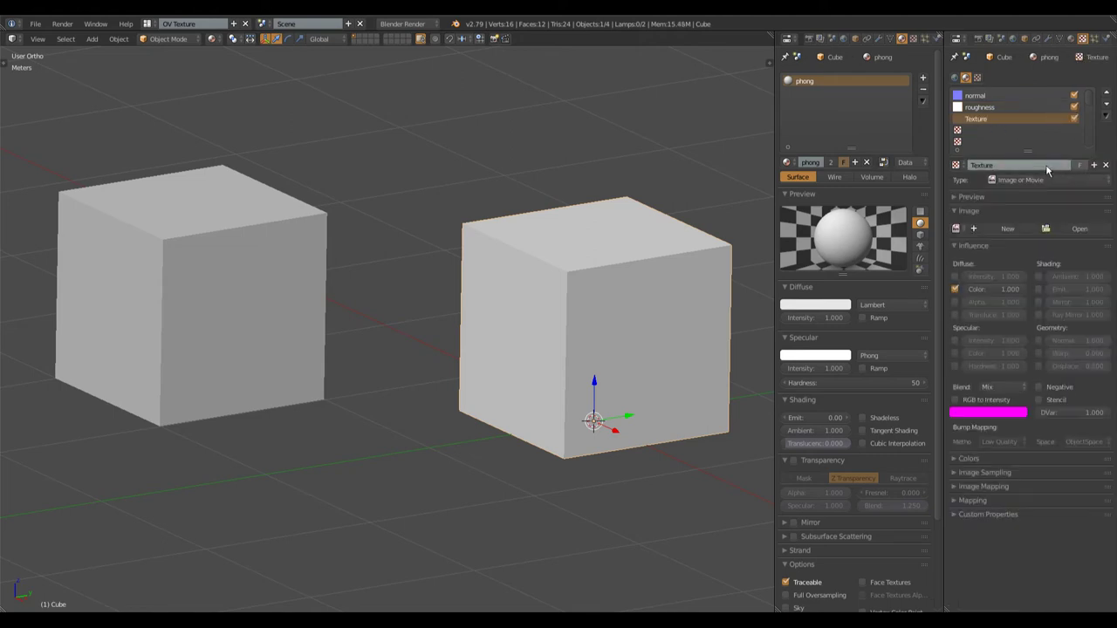
pyautogui.doubleClick(1030, 166)
pyautogui.write('metalnesss')
pyautogui.press('Return')
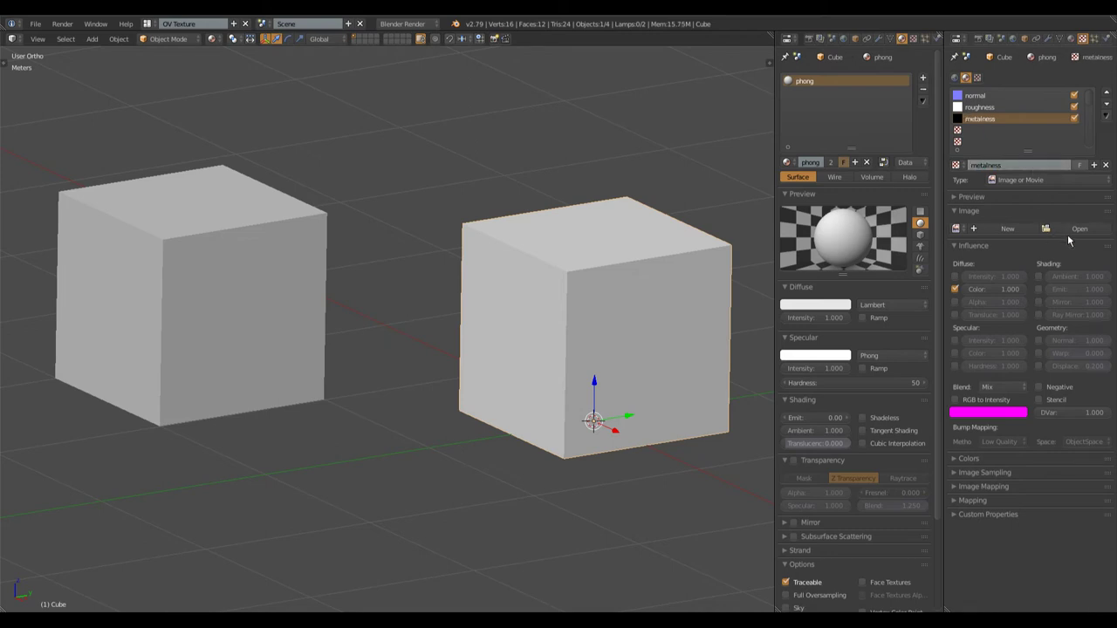
# - Load Greys/black.png into metalness, driving mirror instead of diffuse colour, then add a fourth texture
pyautogui.click(1079, 228)
pyautogui.click(31, 287)
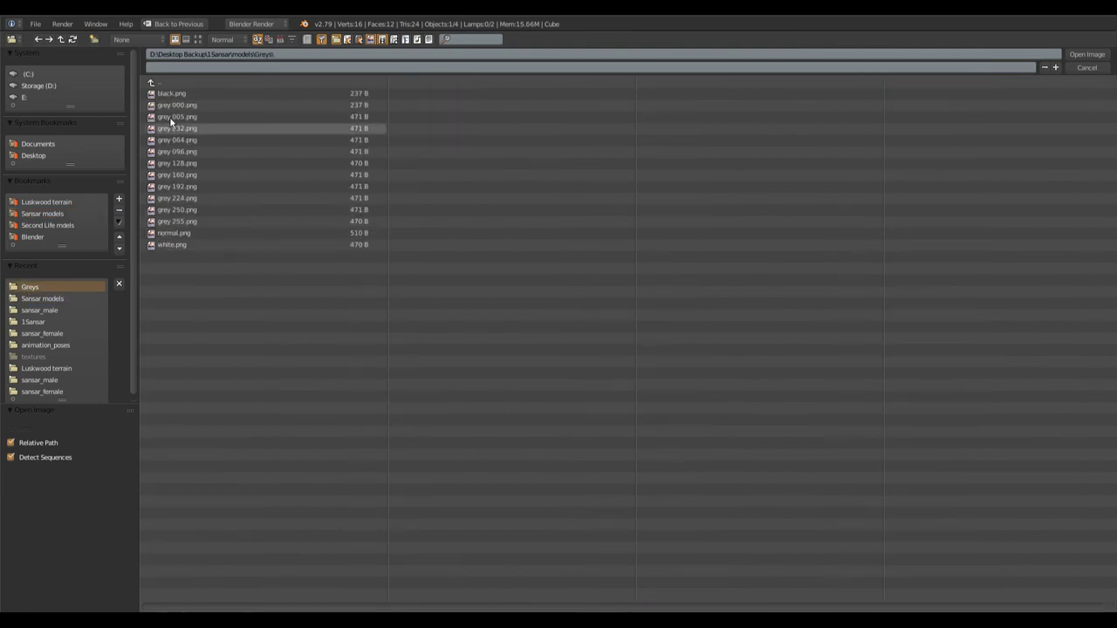
pyautogui.click(168, 92)
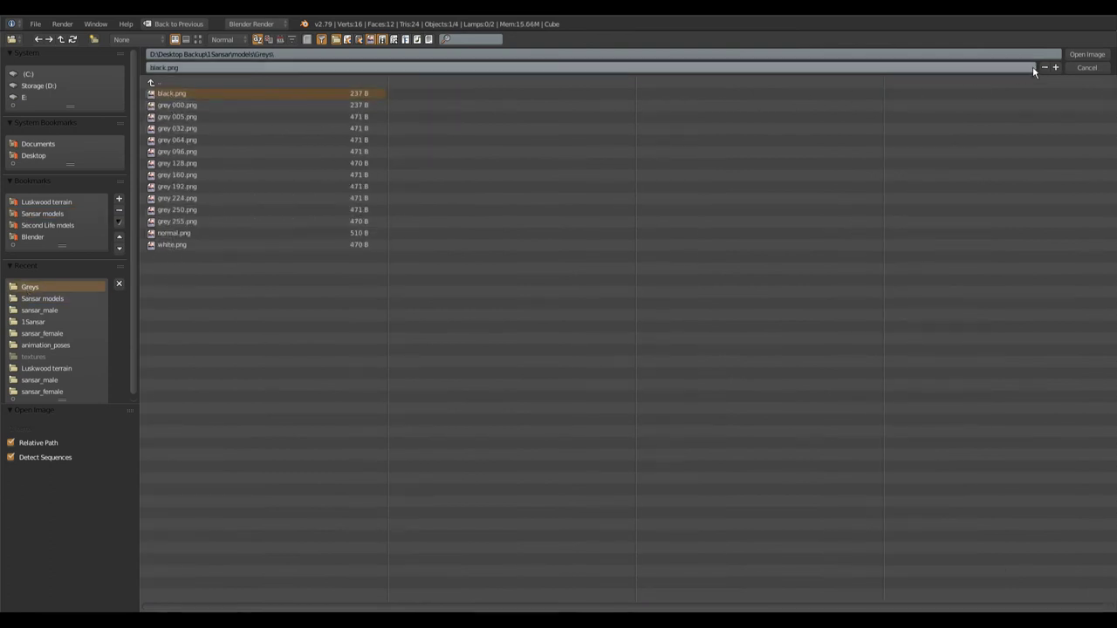
pyautogui.click(1076, 56)
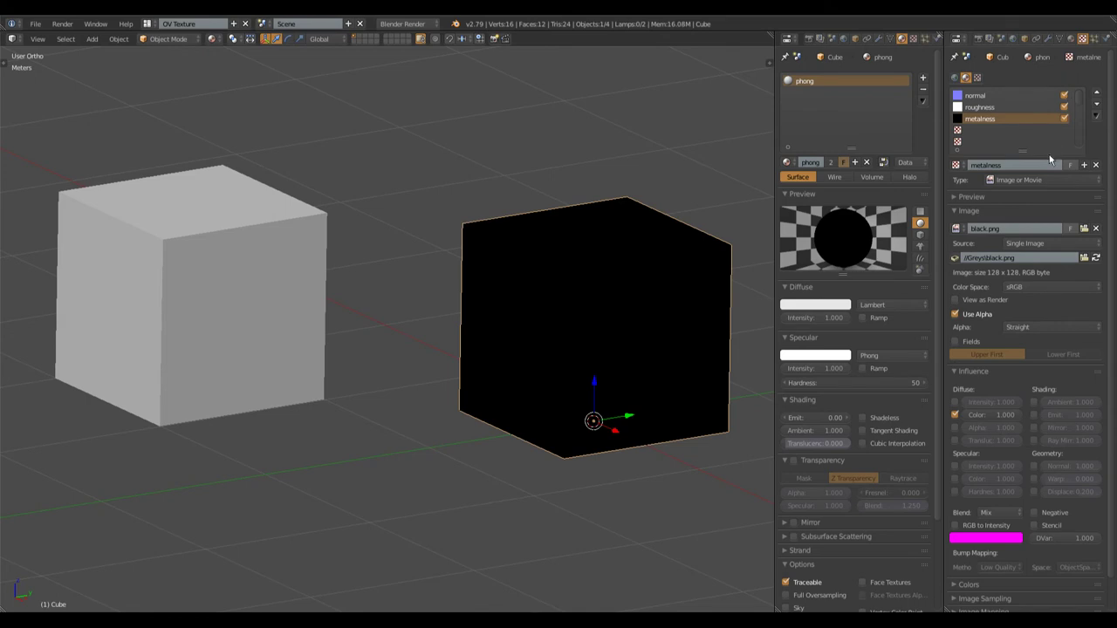
pyautogui.click(957, 414)
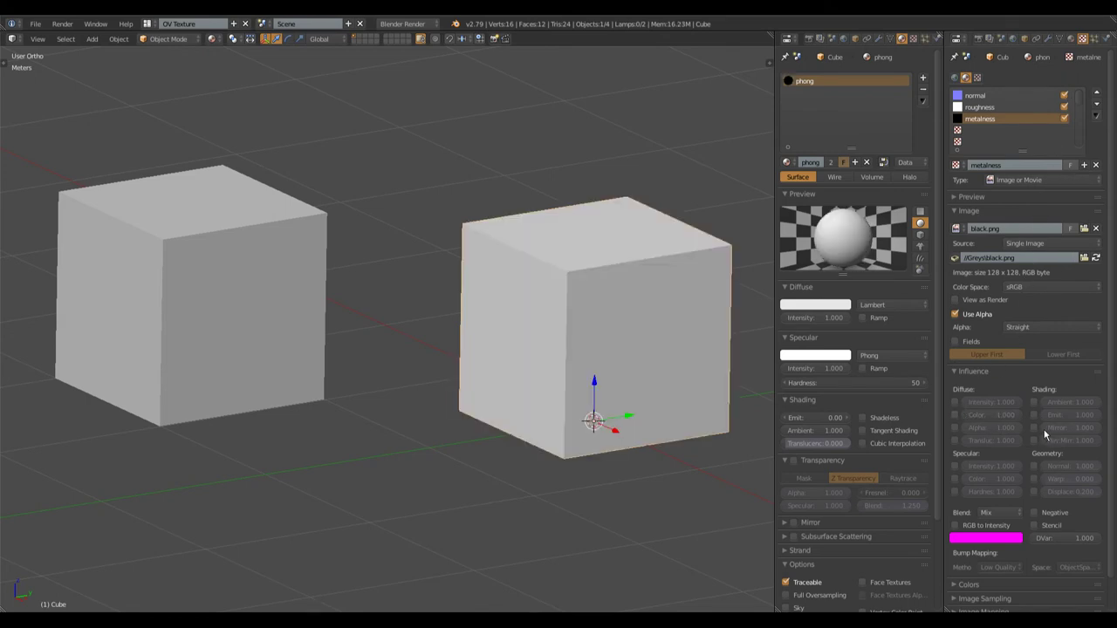
pyautogui.click(1035, 428)
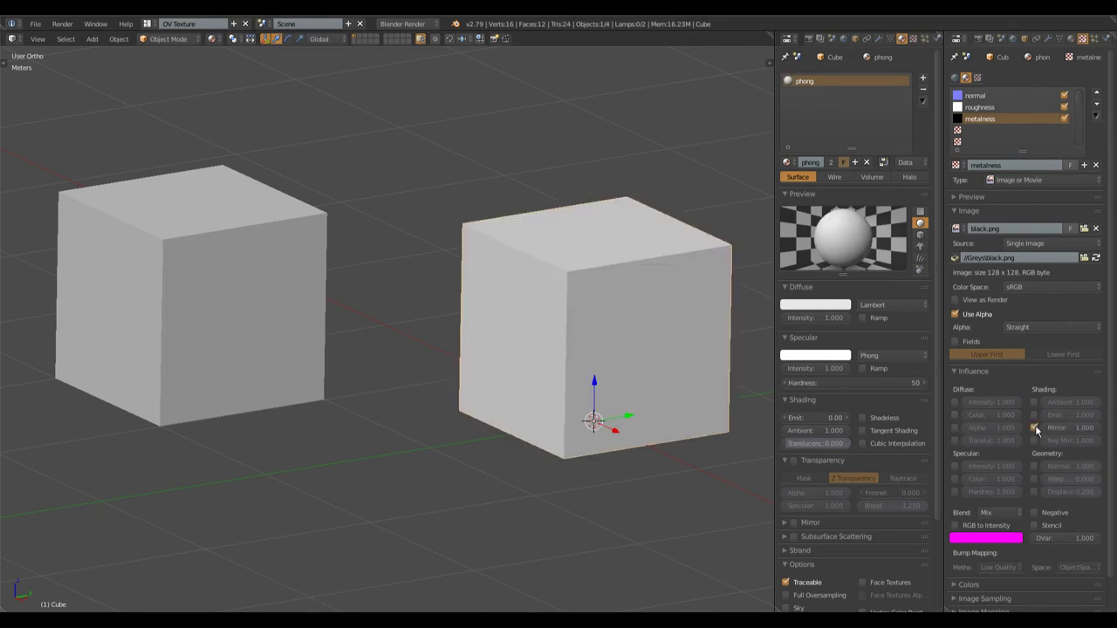
pyautogui.click(963, 131)
pyautogui.click(1012, 166)
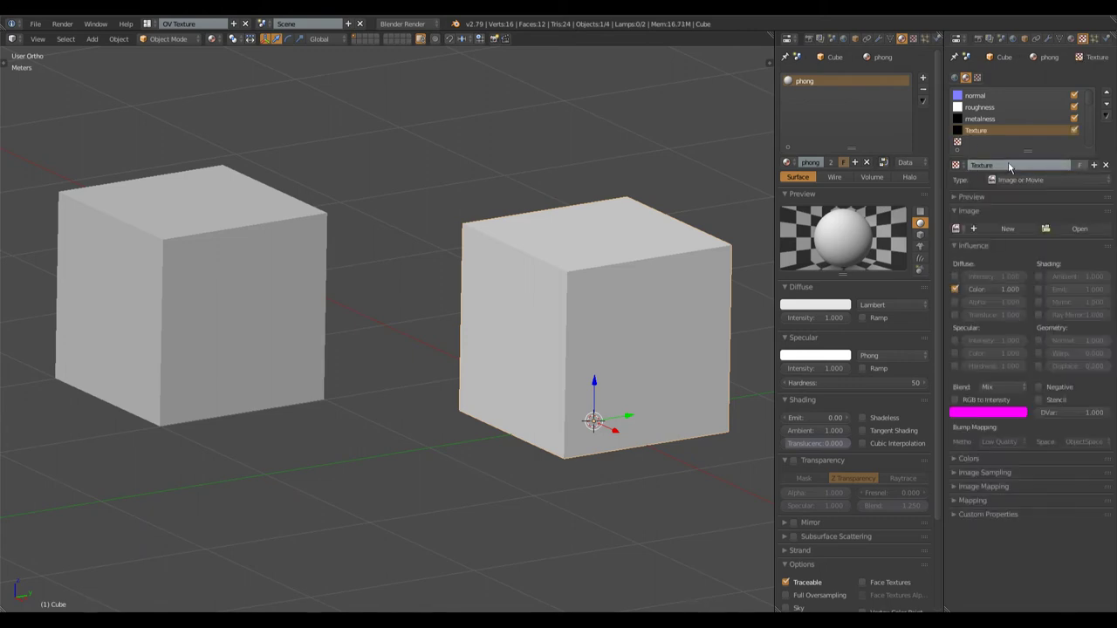
# - Load '1 Texture uv map.png' into the fourth texture so the cube shows the UV grid
pyautogui.click(1082, 229)
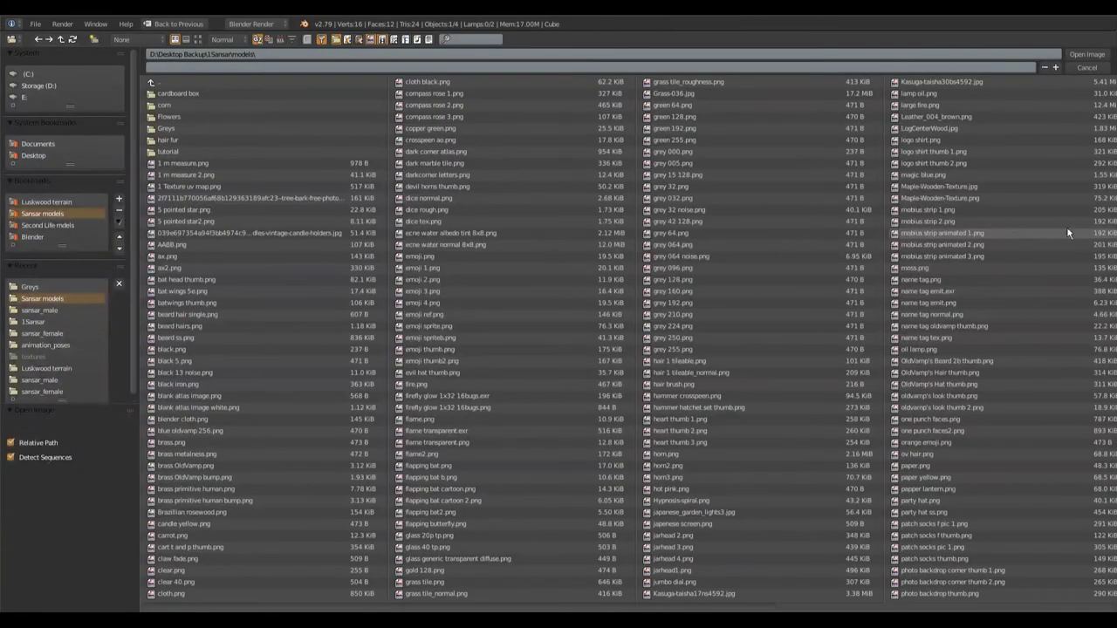
pyautogui.click(198, 189)
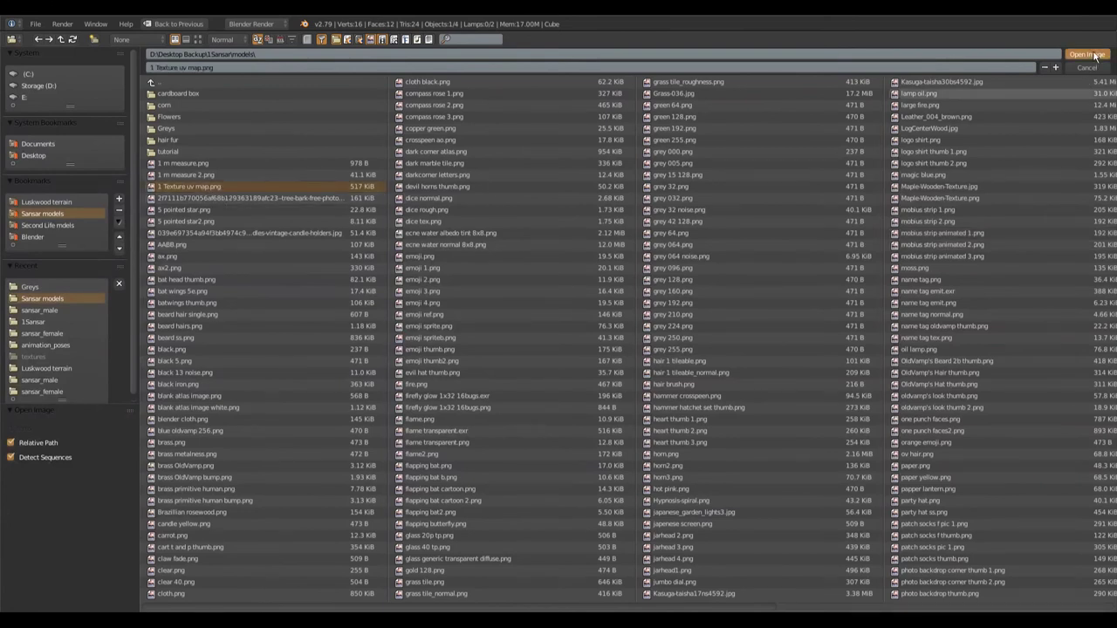
pyautogui.click(1091, 55)
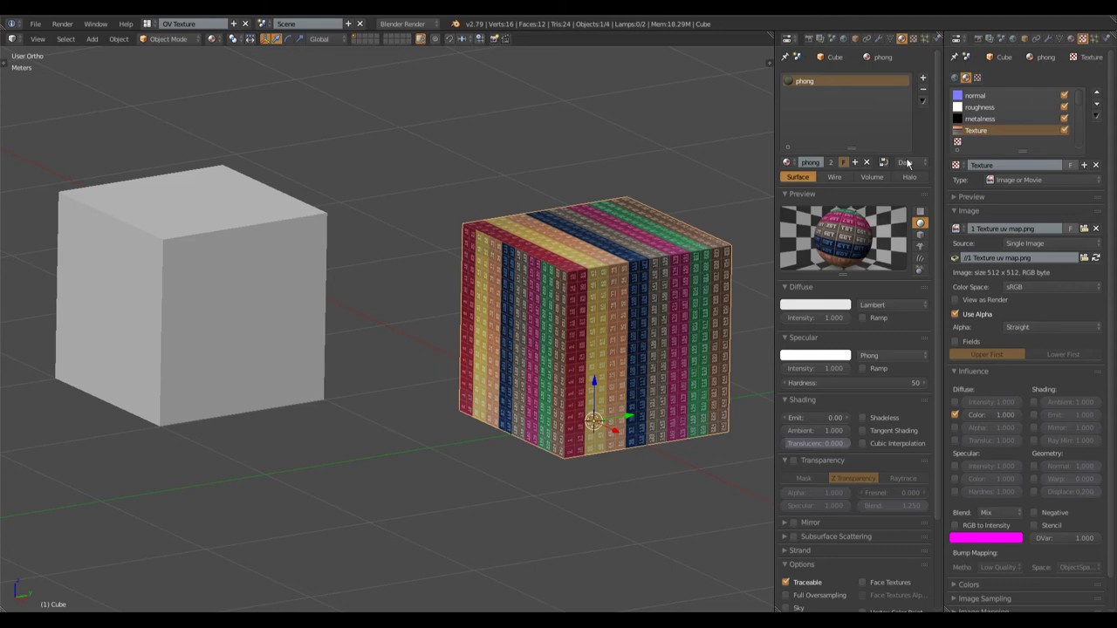
# - Step through the roughness and metalness slots, ending on the UV map texture's settings
pyautogui.click(985, 96)
pyautogui.click(971, 109)
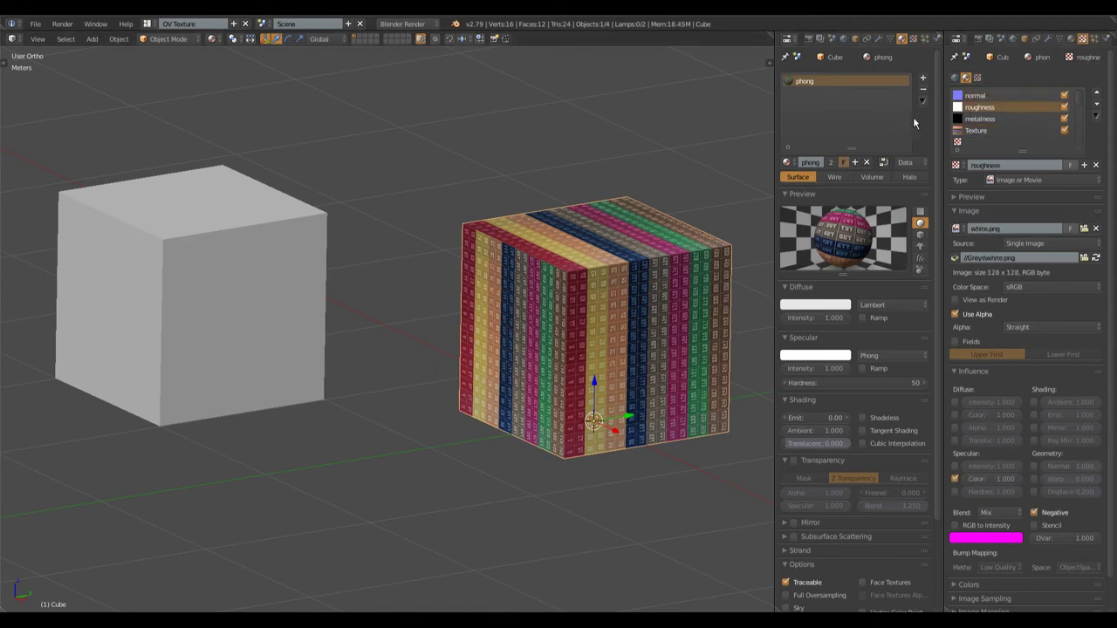
pyautogui.click(976, 119)
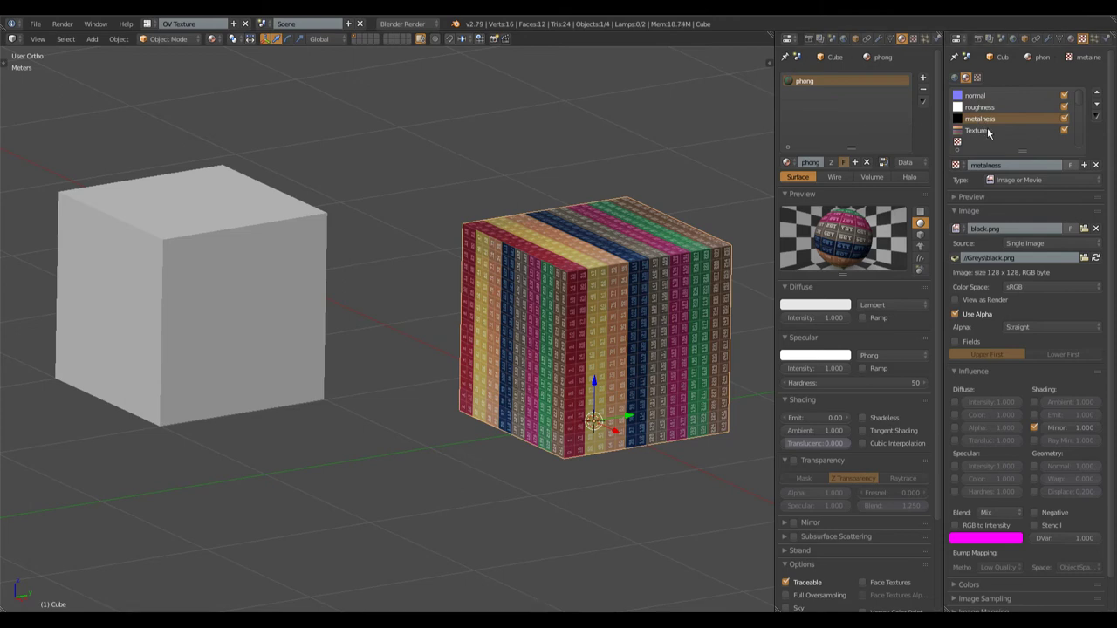
pyautogui.click(988, 131)
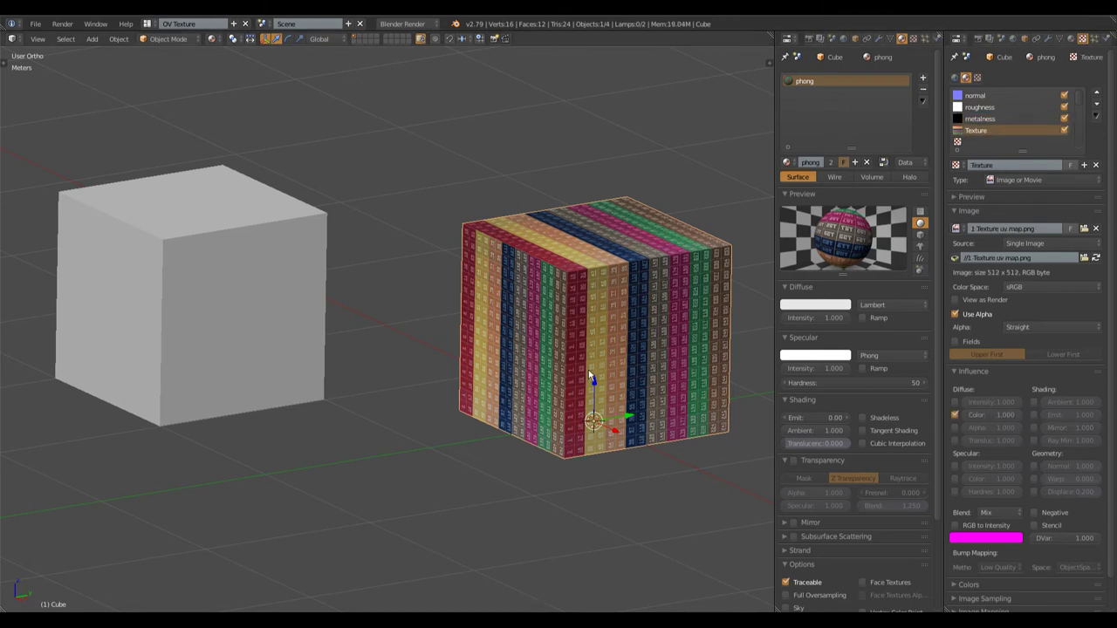
# - Select the left cube and assign it the existing phong material
pyautogui.rightClick(233, 298)
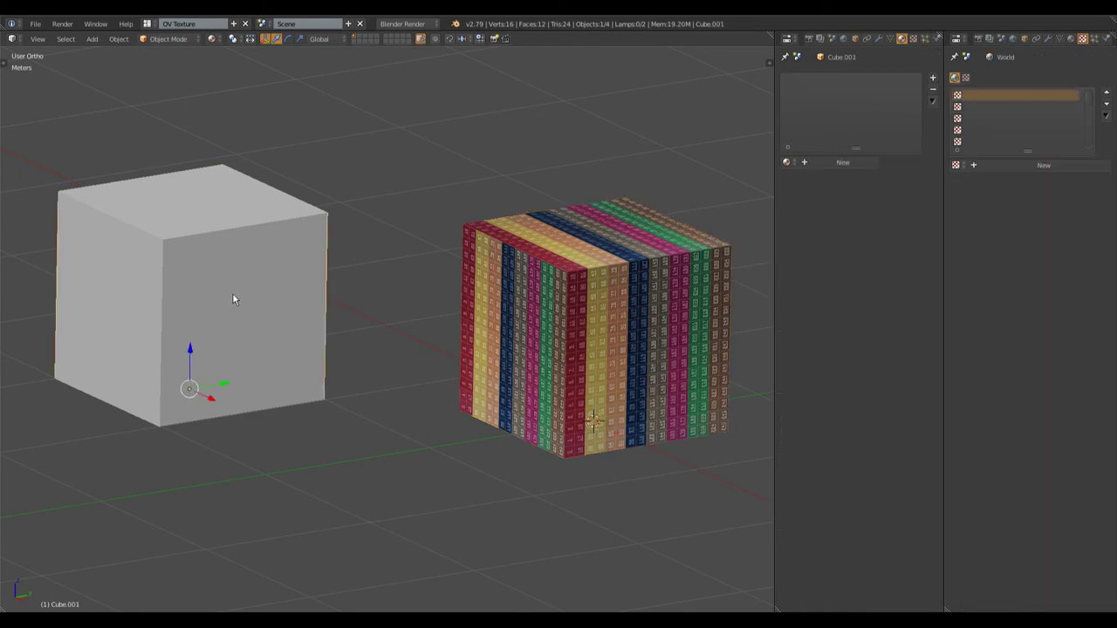
pyautogui.click(851, 164)
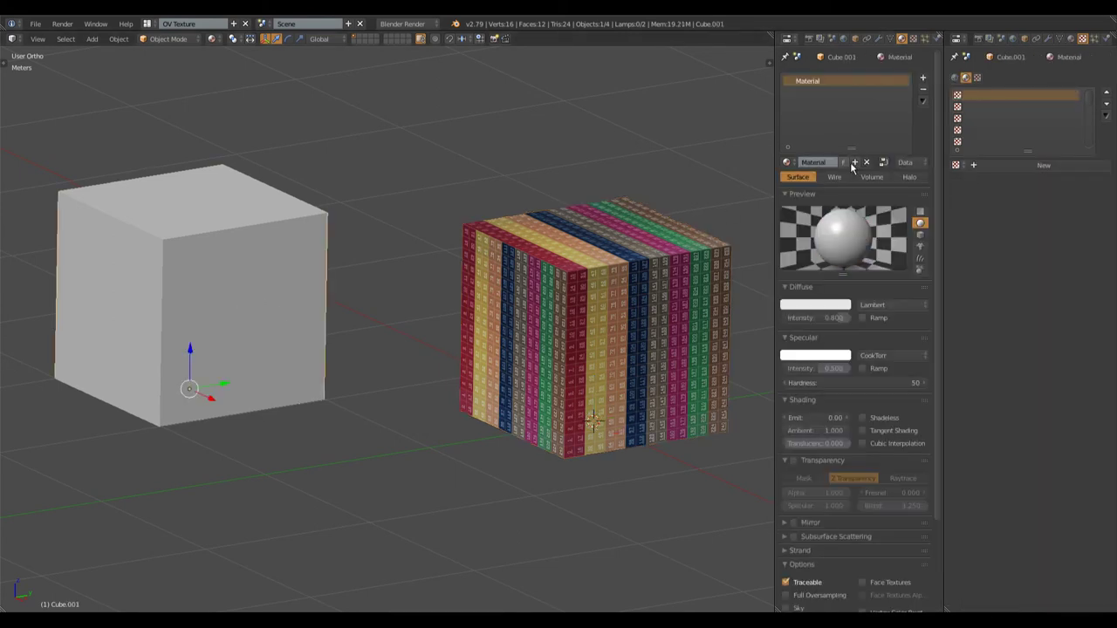
pyautogui.doubleClick(818, 163)
pyautogui.click(788, 162)
pyautogui.click(788, 162)
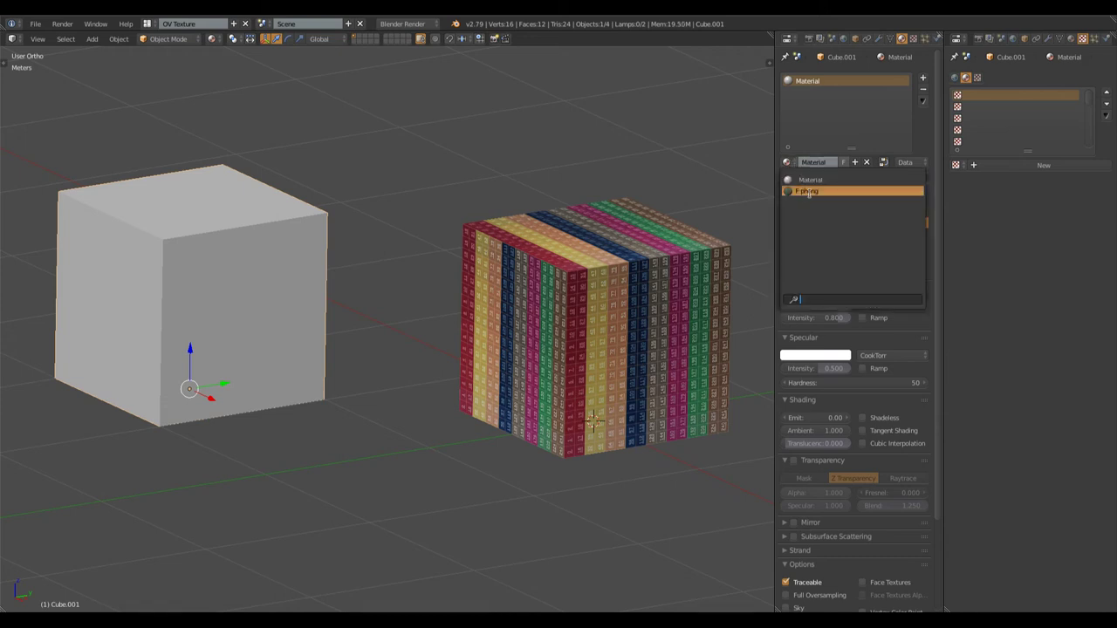
pyautogui.click(809, 190)
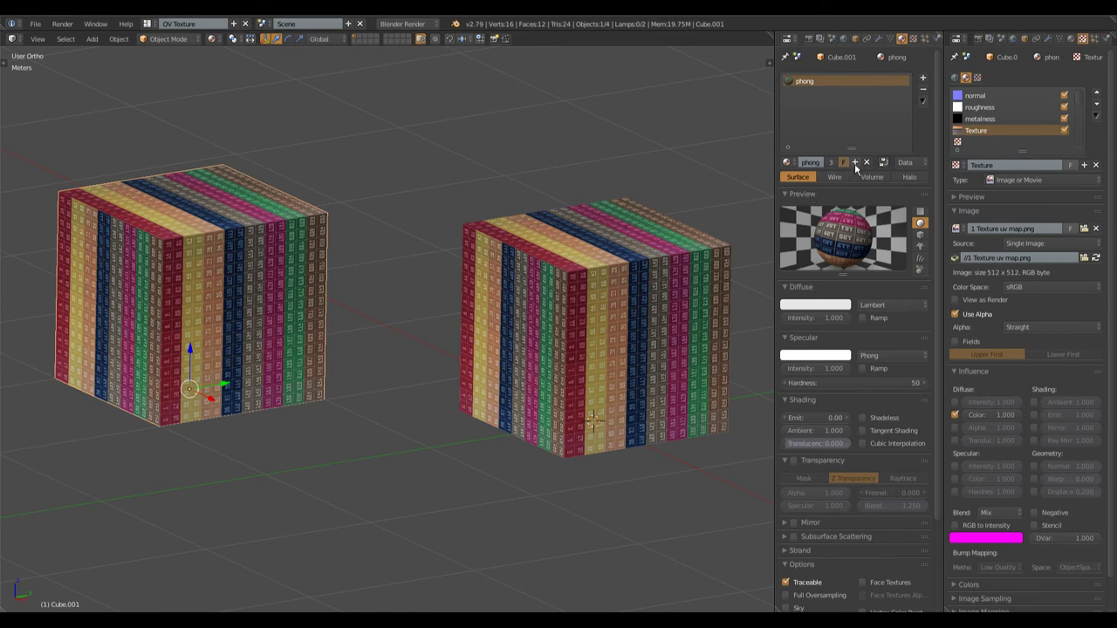
# - Make the left cube's phong a single-user copy and rename it 'face 1'
pyautogui.click(855, 163)
pyautogui.doubleClick(822, 162)
pyautogui.press('BackSpace')
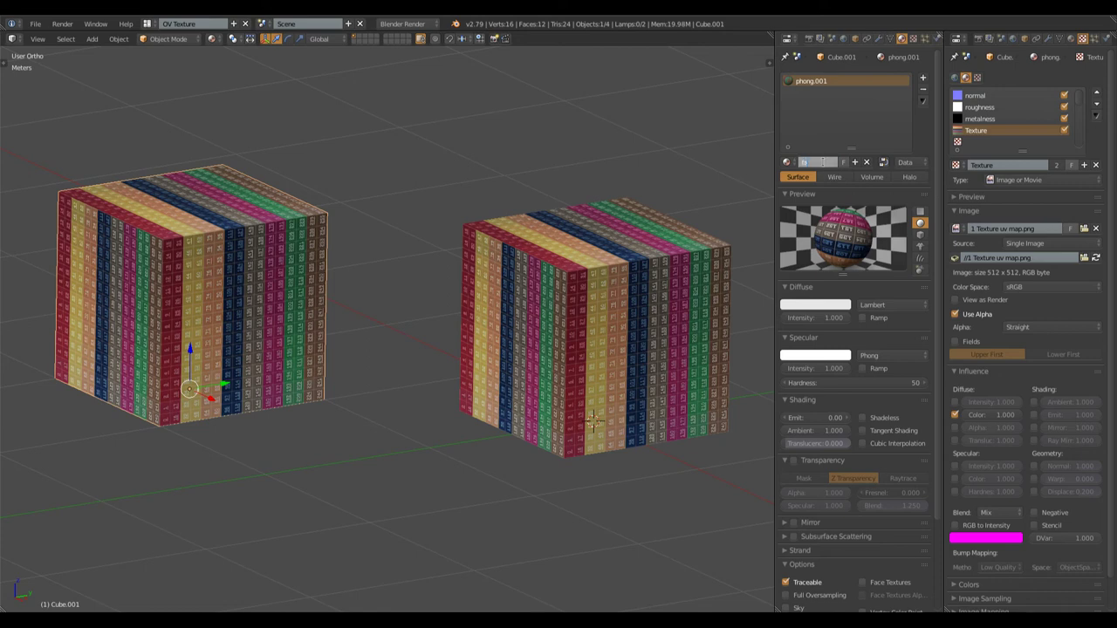
pyautogui.write('face1')
pyautogui.press('Return')
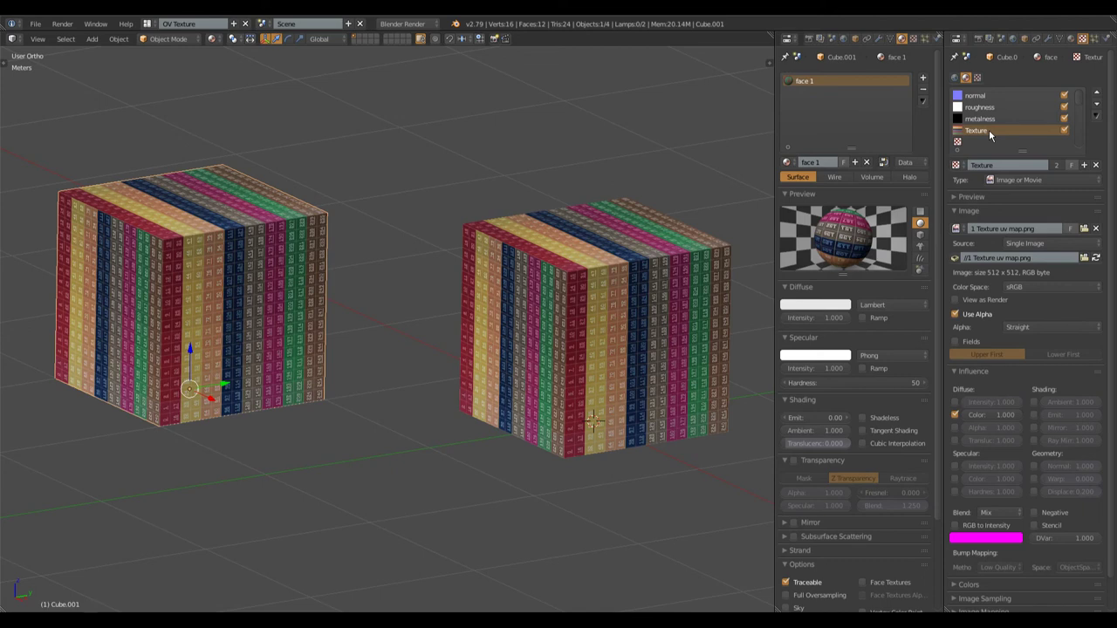
# - Unlink face 1's UV map texture and create a new texture loading emoji 1.png
pyautogui.click(1095, 165)
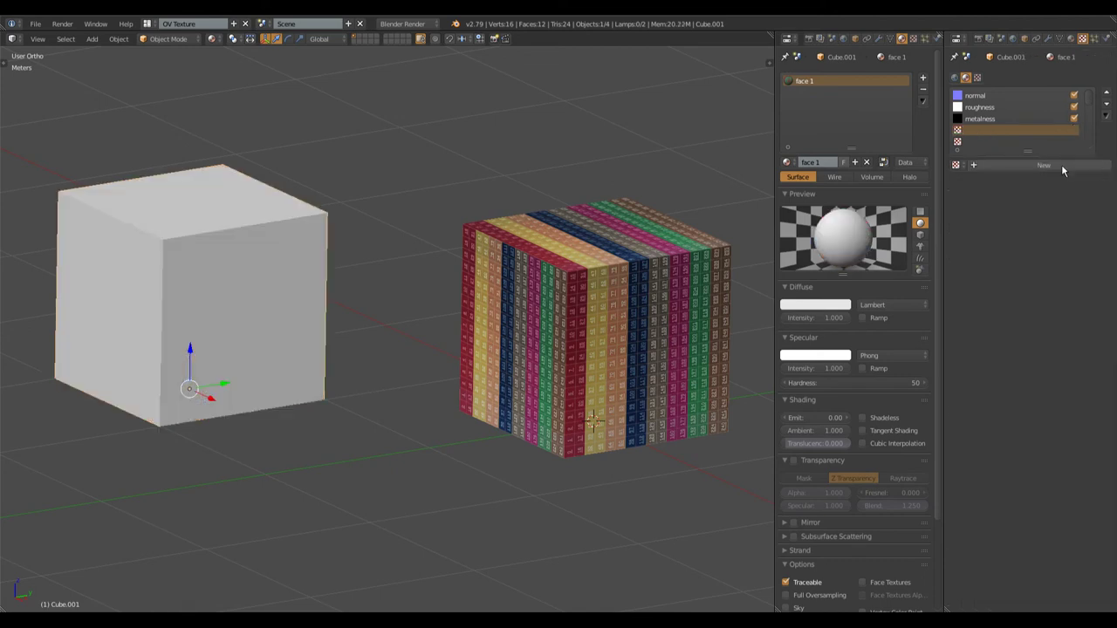
pyautogui.click(1059, 168)
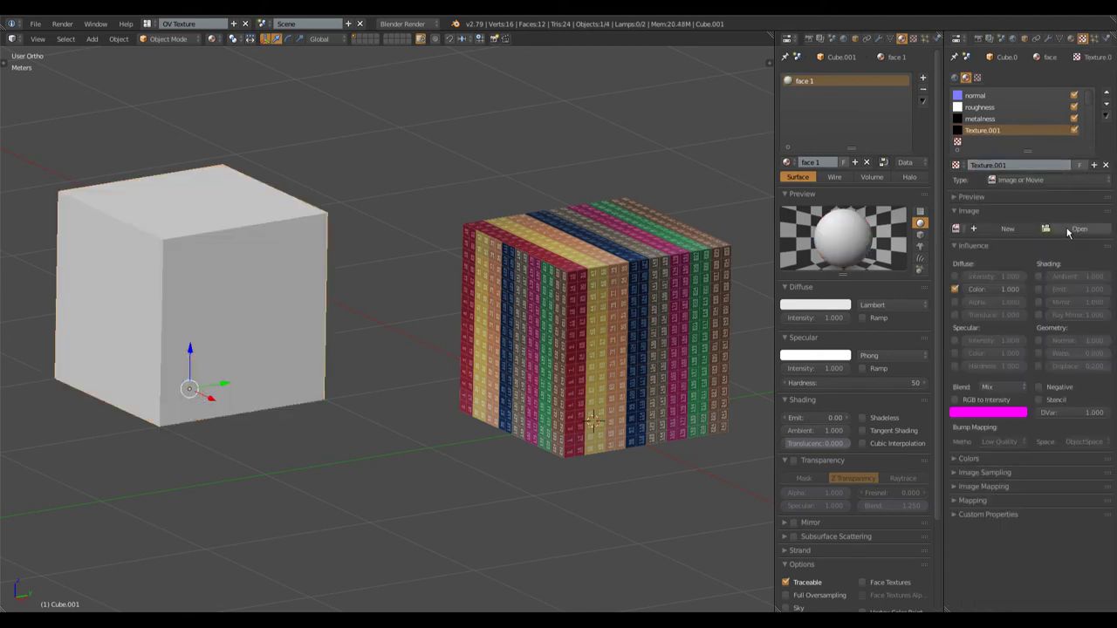
pyautogui.click(1067, 234)
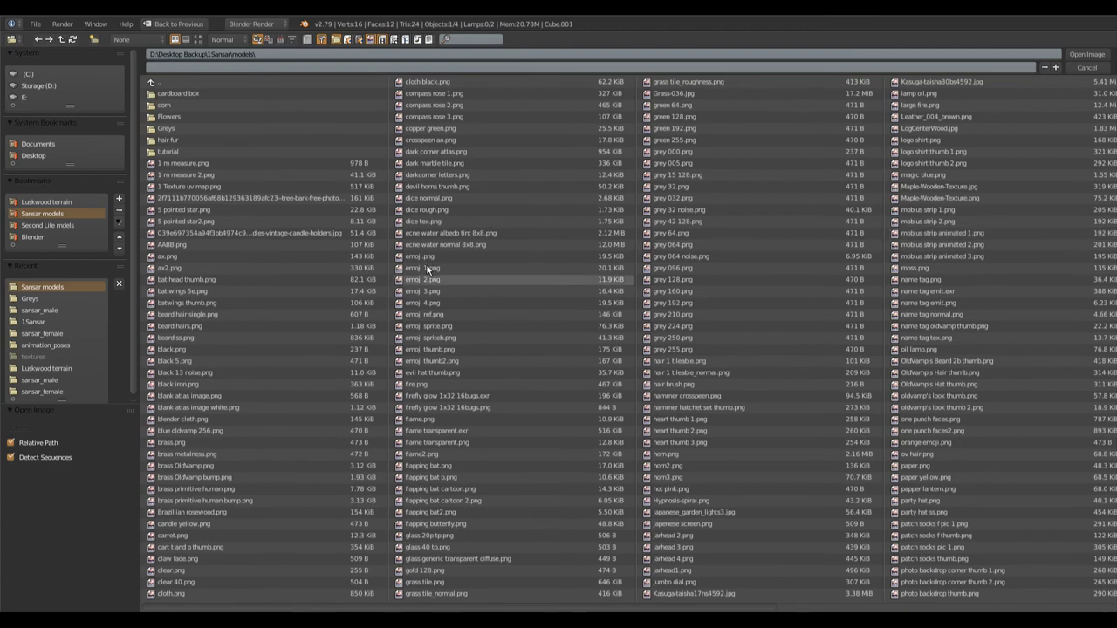
pyautogui.click(426, 268)
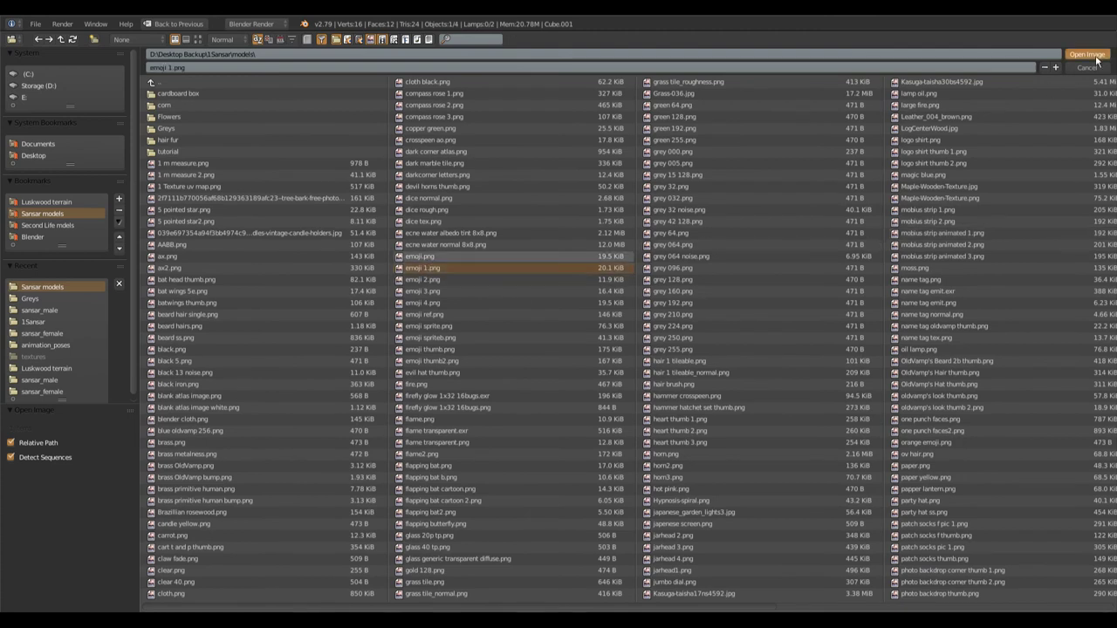
pyautogui.click(1090, 55)
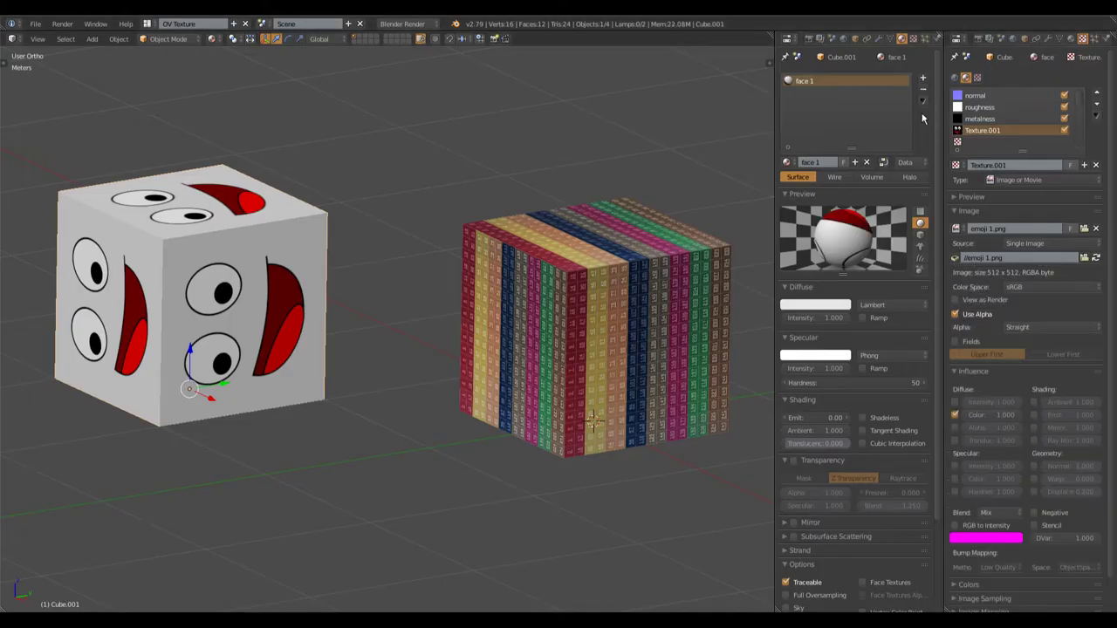
# - Add a second material slot holding a single-user phong copy named 'face 2'
pyautogui.click(922, 78)
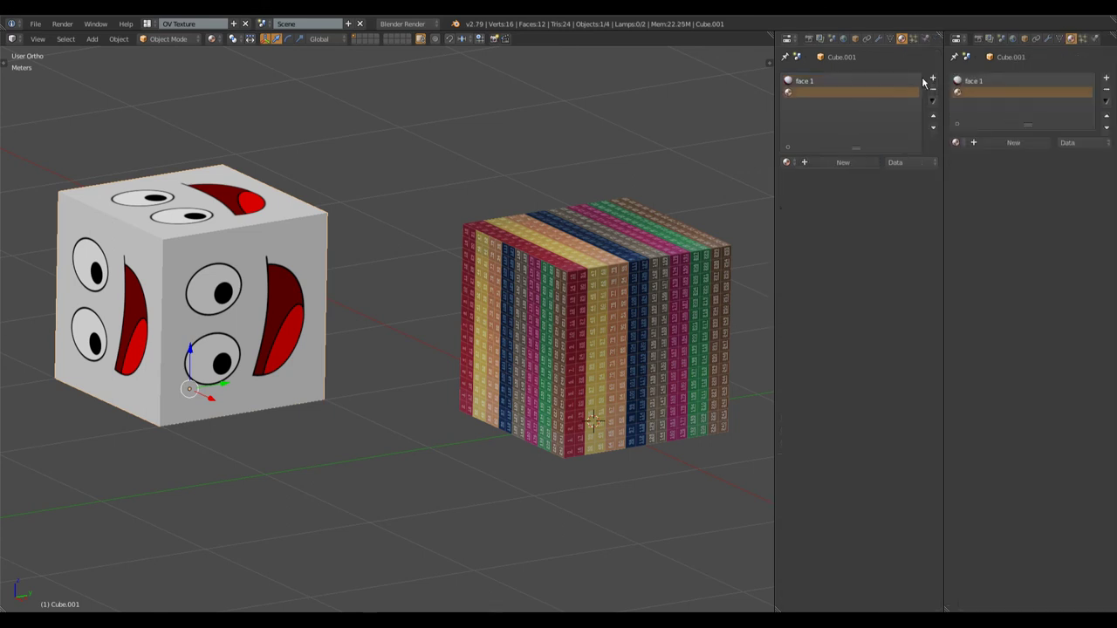
pyautogui.click(788, 162)
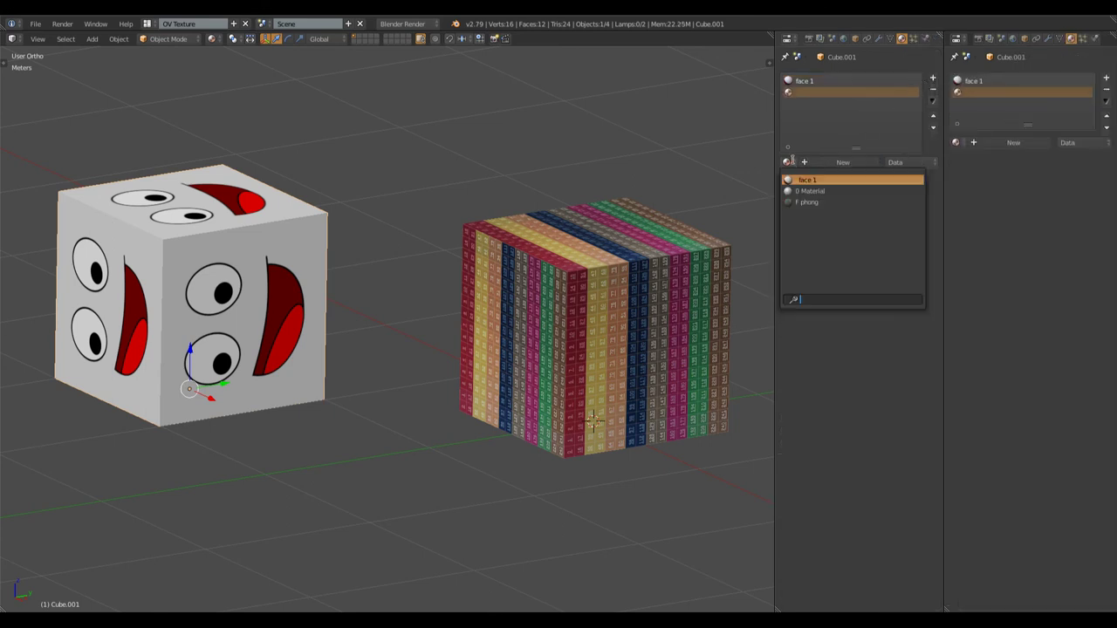
pyautogui.click(808, 202)
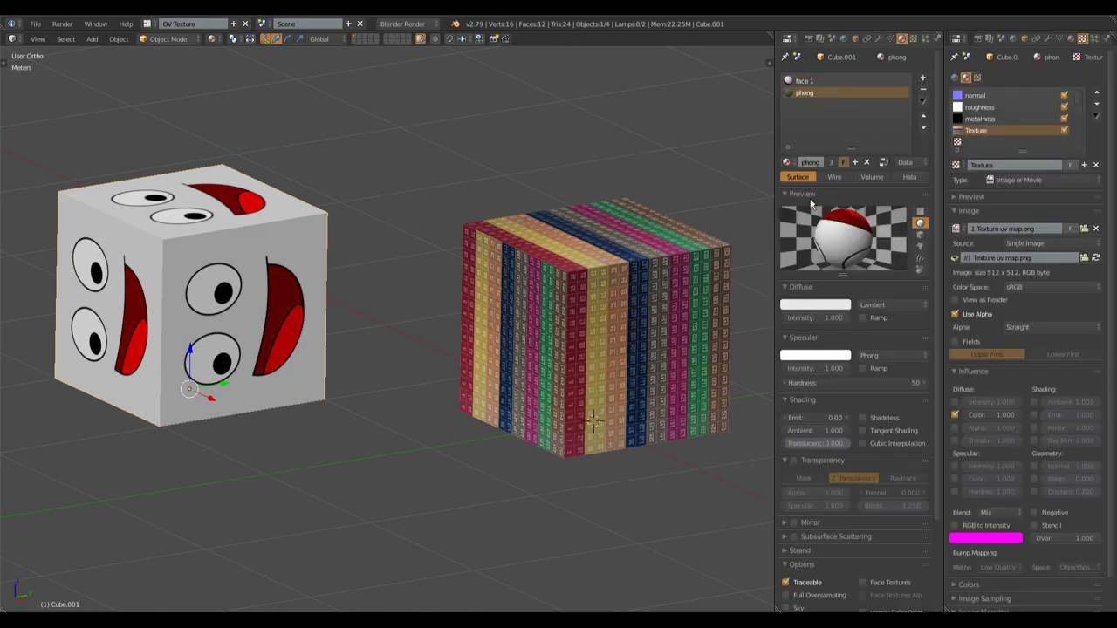
pyautogui.click(857, 163)
pyautogui.click(819, 162)
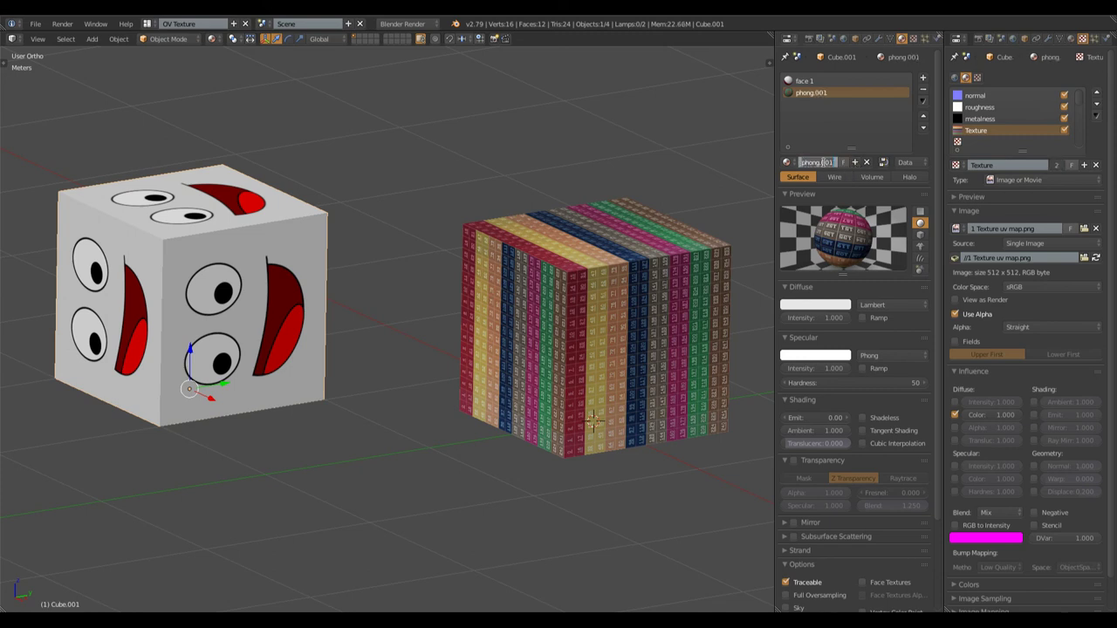
pyautogui.write('face 2')
pyautogui.press('Return')
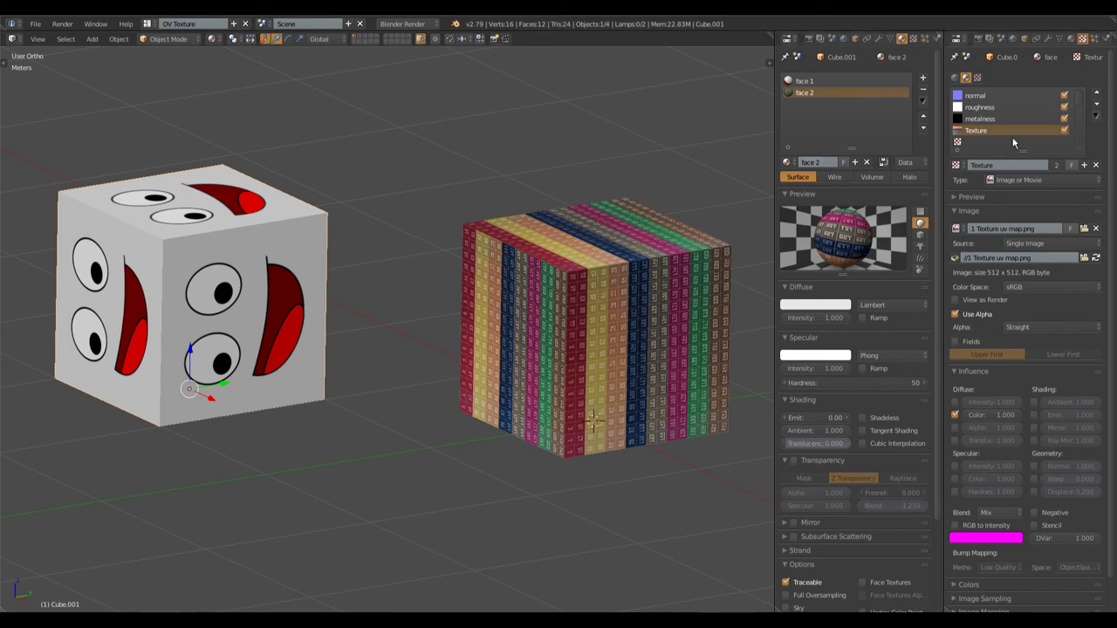
# - Replace face 2's inherited UV map texture with a new texture loading emoji 2.png
pyautogui.click(1097, 165)
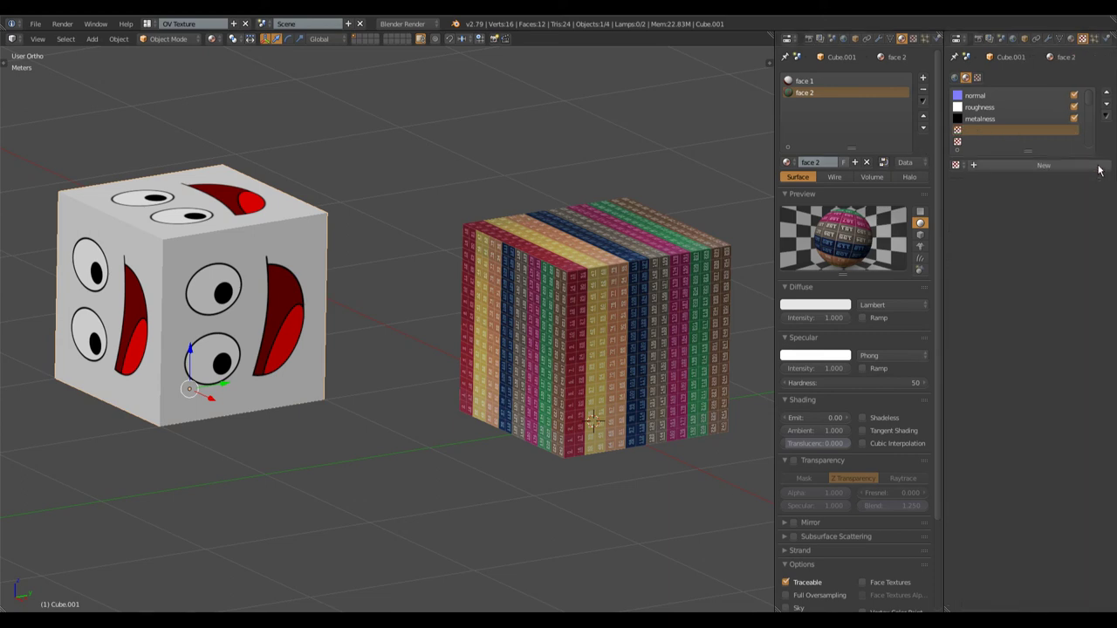
pyautogui.click(1028, 166)
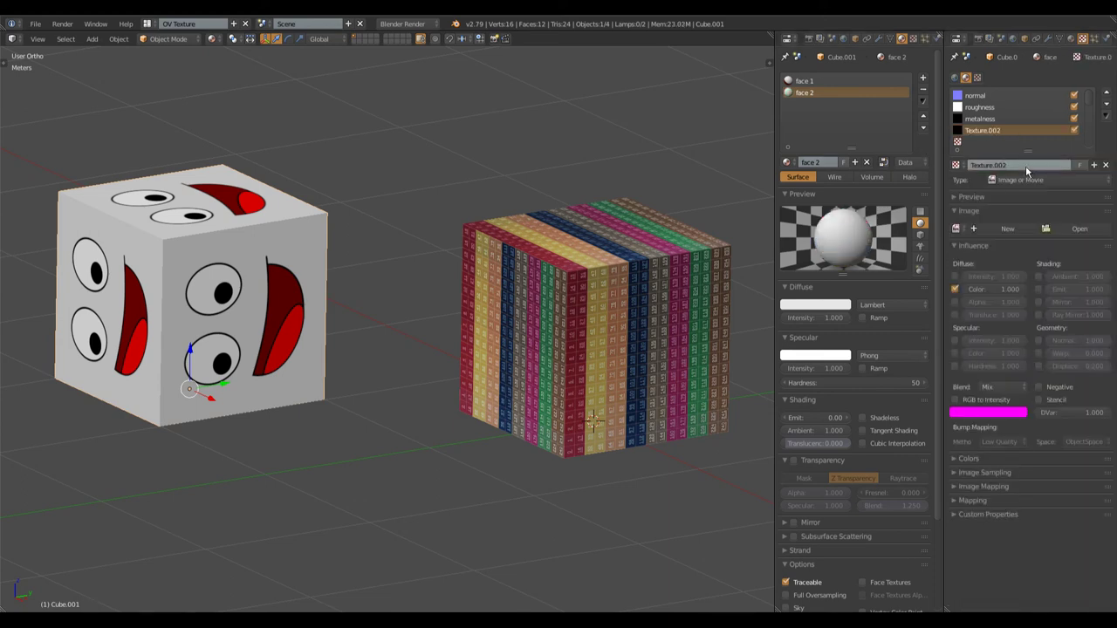
pyautogui.click(1070, 230)
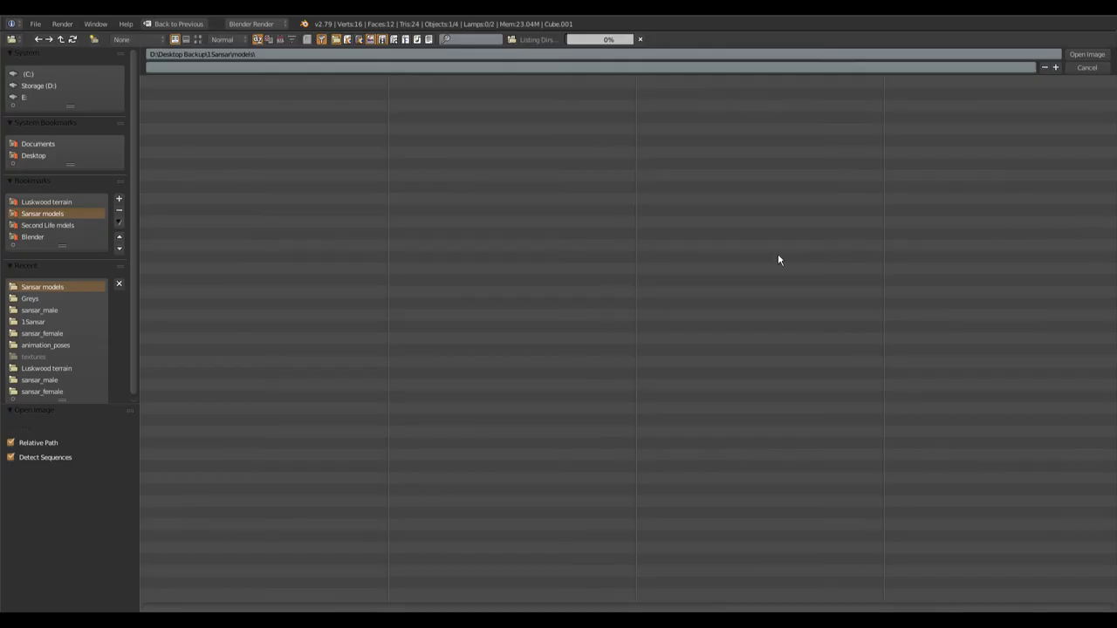
pyautogui.click(425, 281)
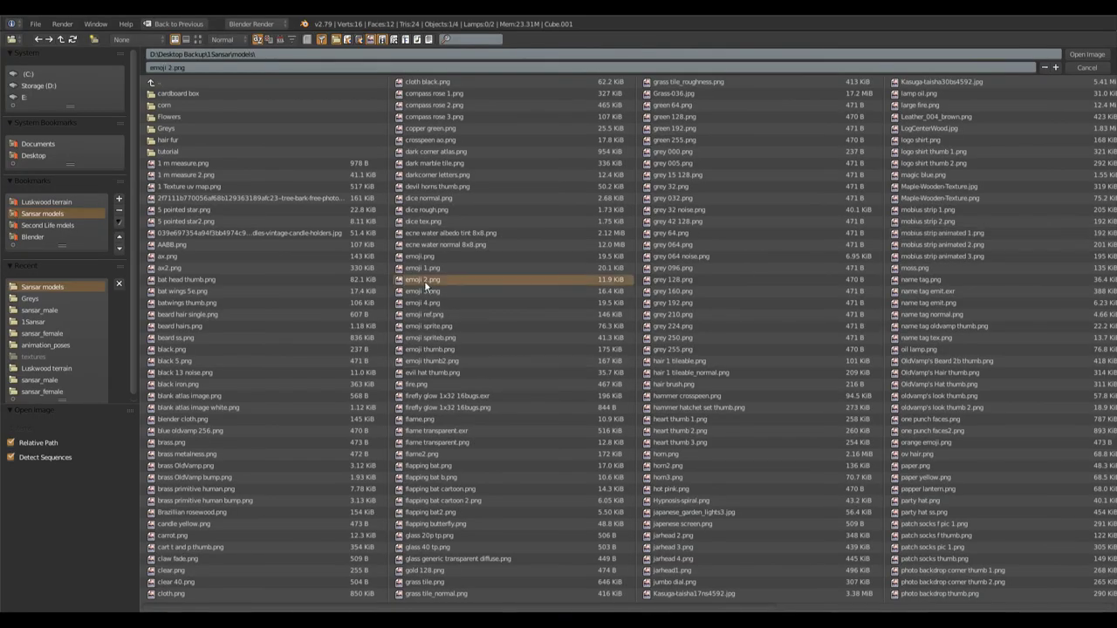
pyautogui.click(1086, 57)
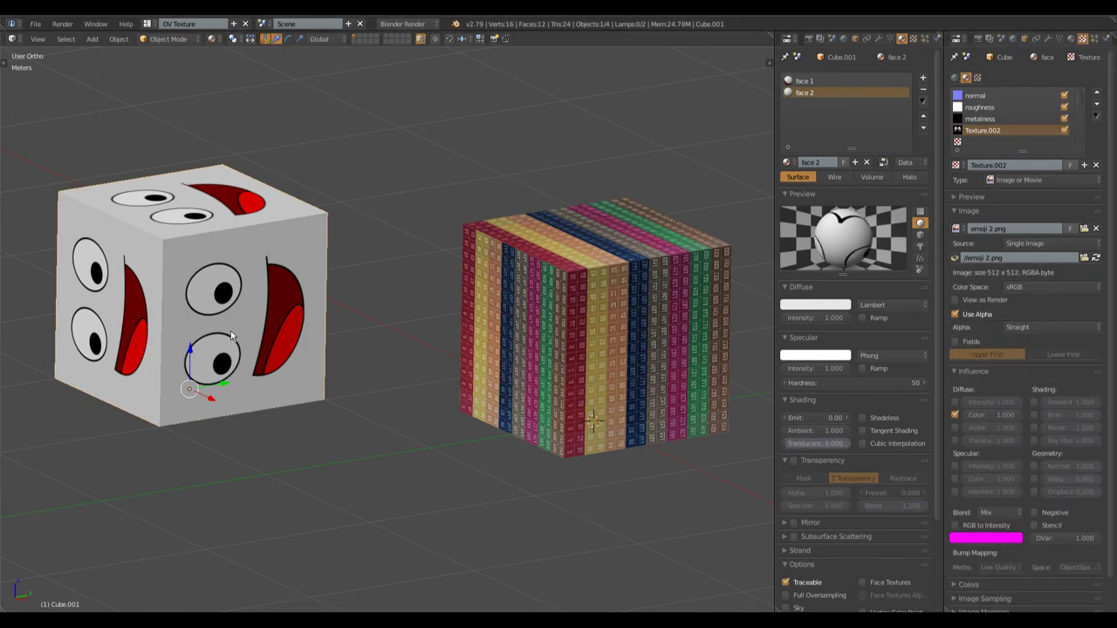
pyautogui.press('Tab')
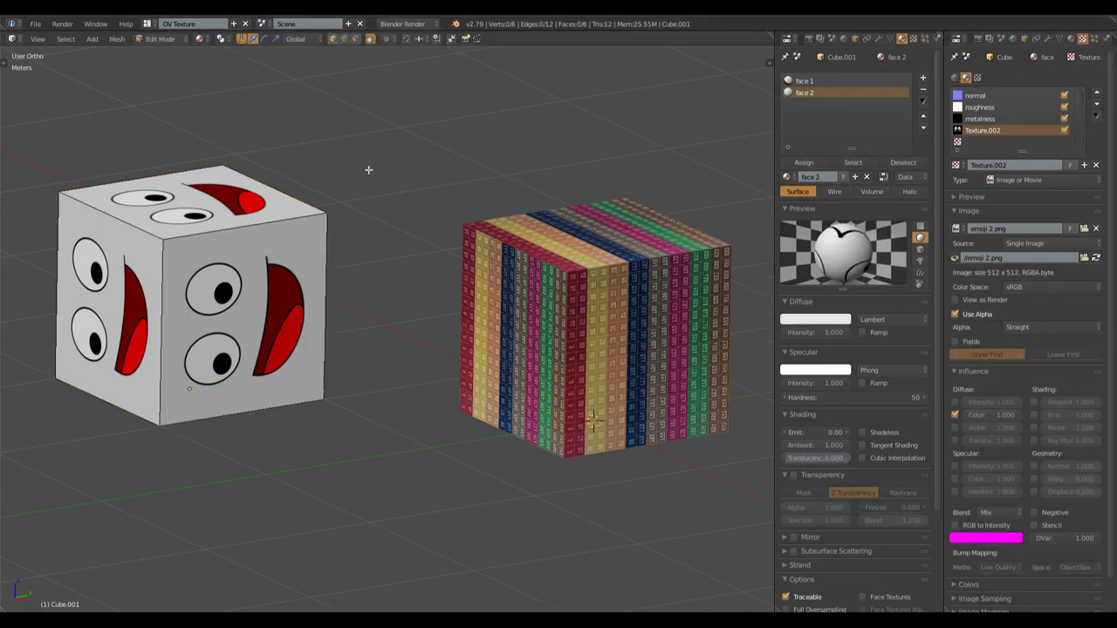
# - In Edit Mode, assign face 2 to the left cube's front and top faces, then return to Object Mode
pyautogui.click(356, 40)
pyautogui.rightClick(252, 307)
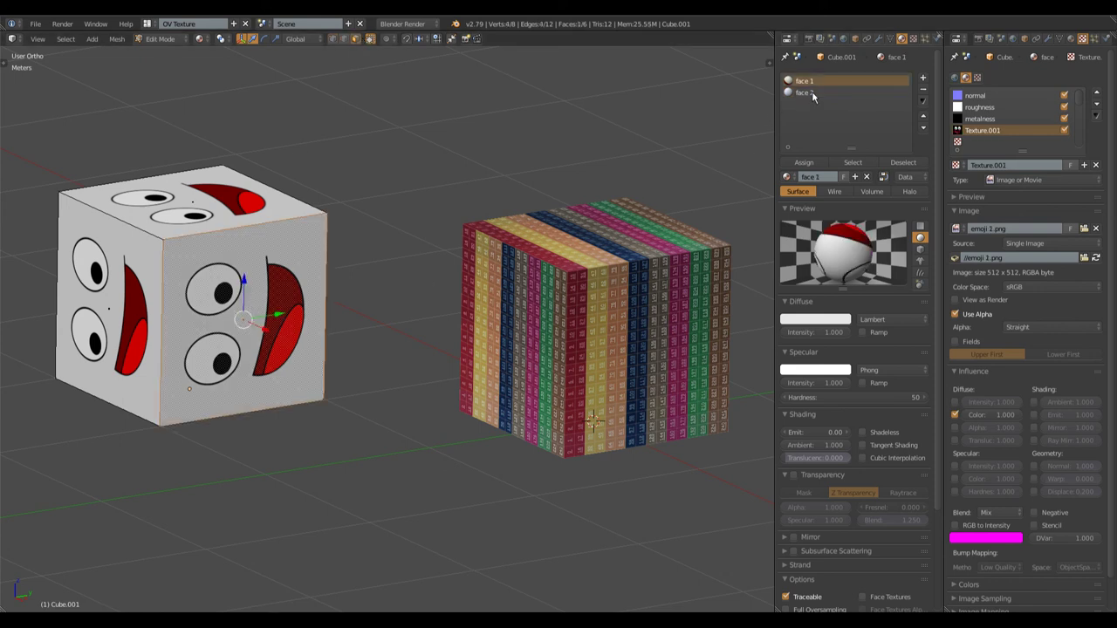
pyautogui.click(804, 163)
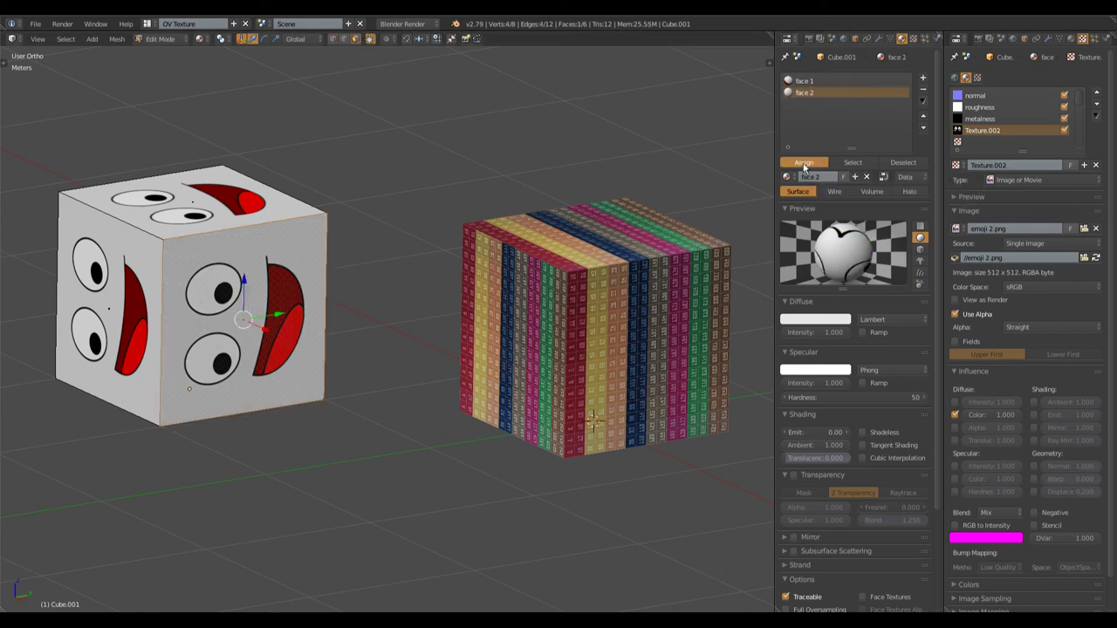
pyautogui.rightClick(219, 208)
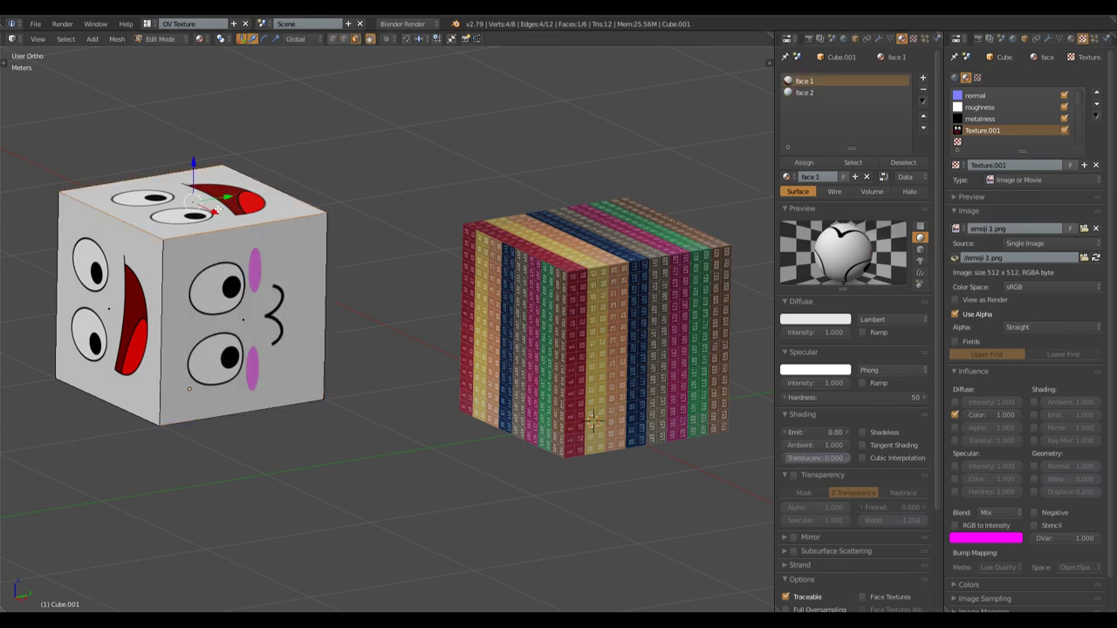
pyautogui.click(804, 93)
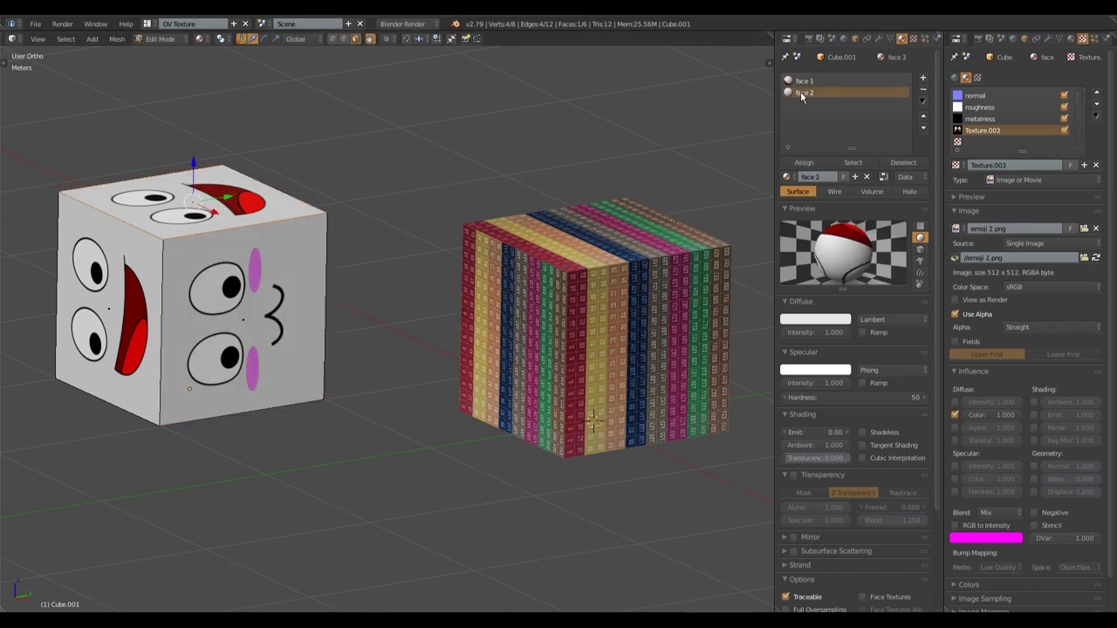
pyautogui.click(802, 165)
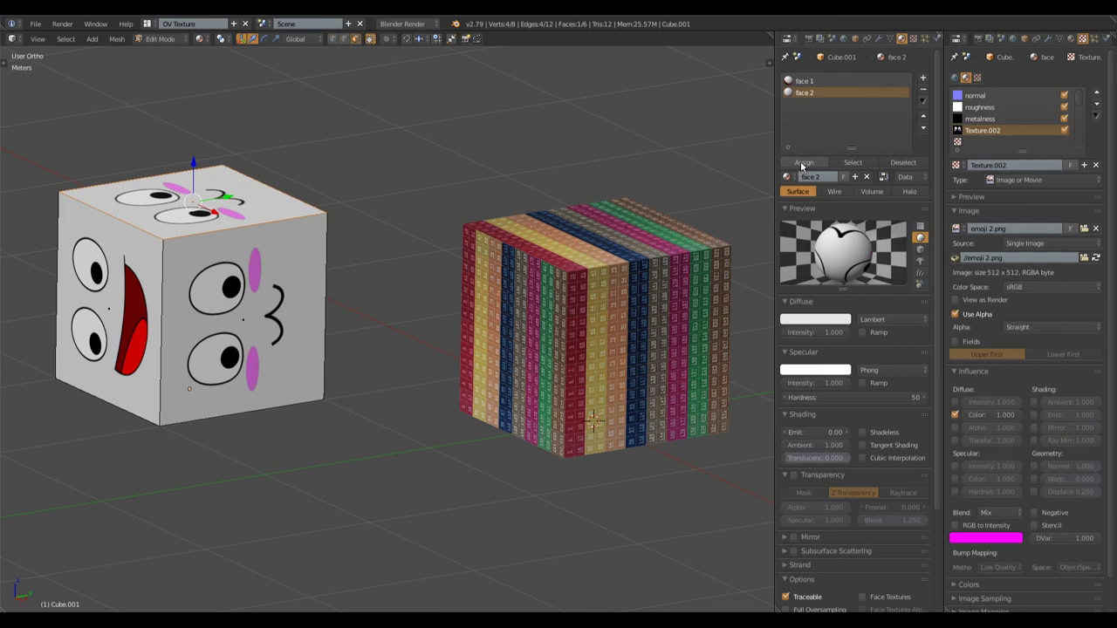
pyautogui.press('Tab')
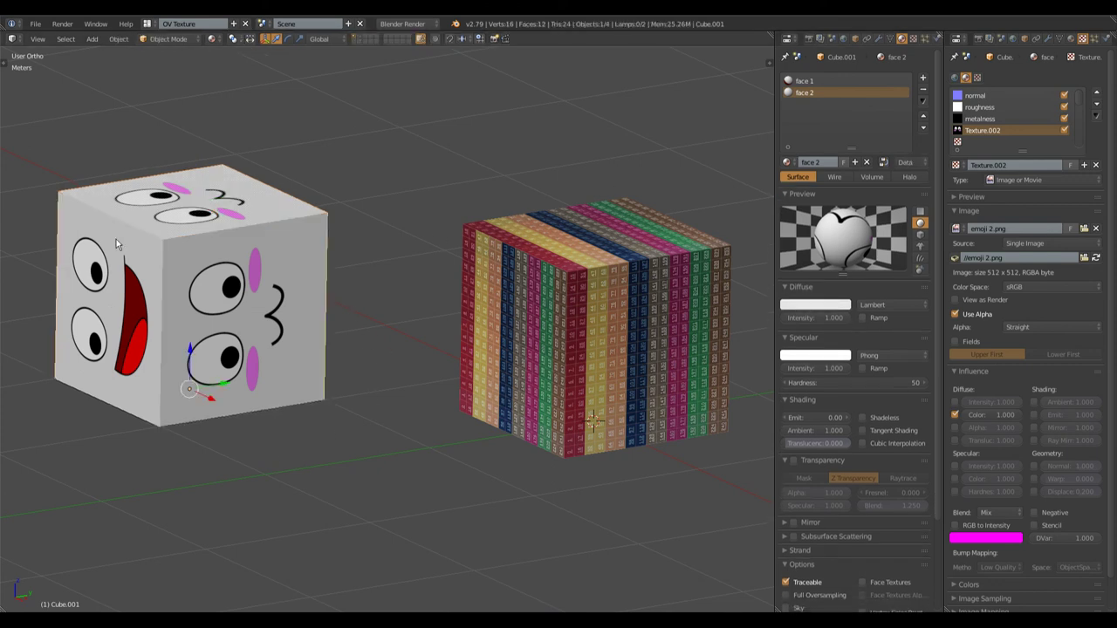